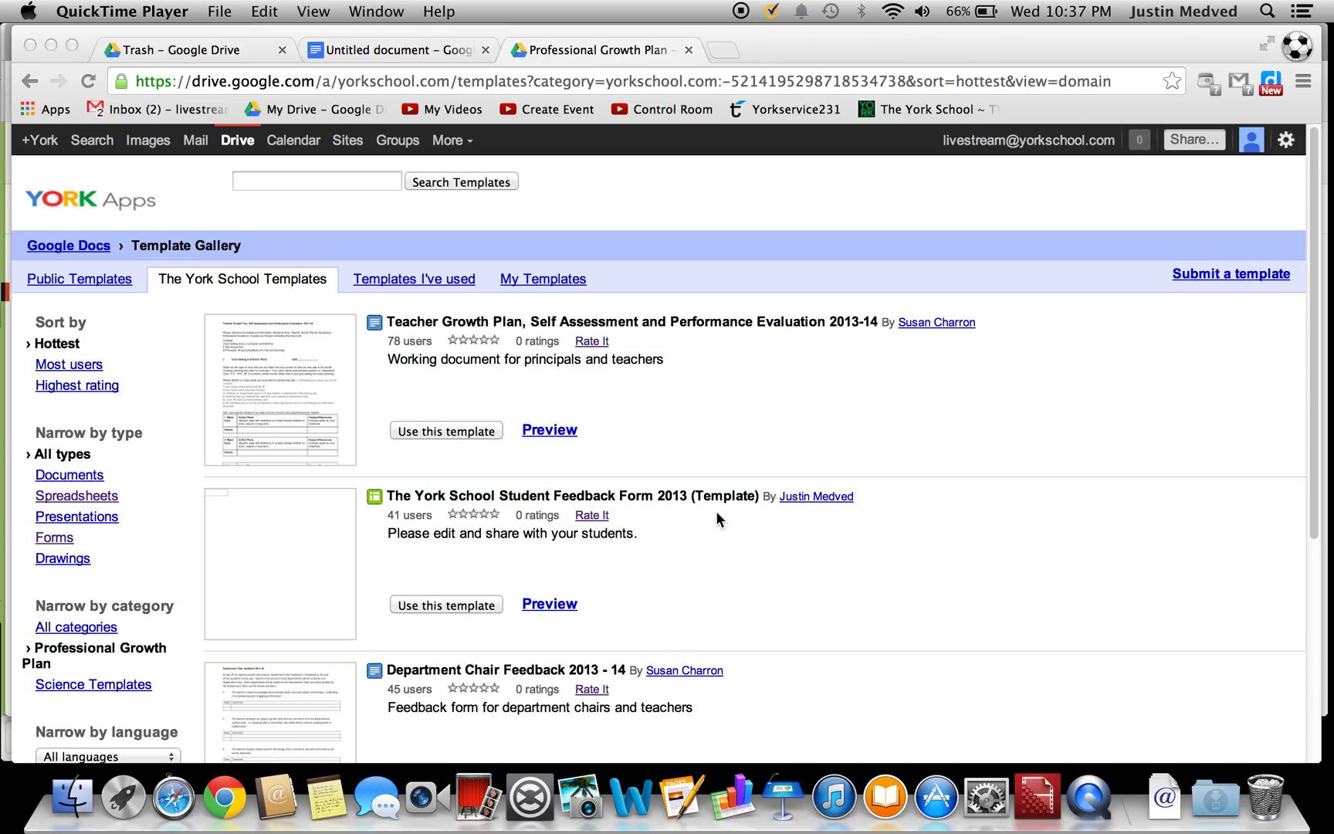
# Step: From the Untitled document, start a new file from a template to reach the school's Template Gallery
pyautogui.click(376, 56)
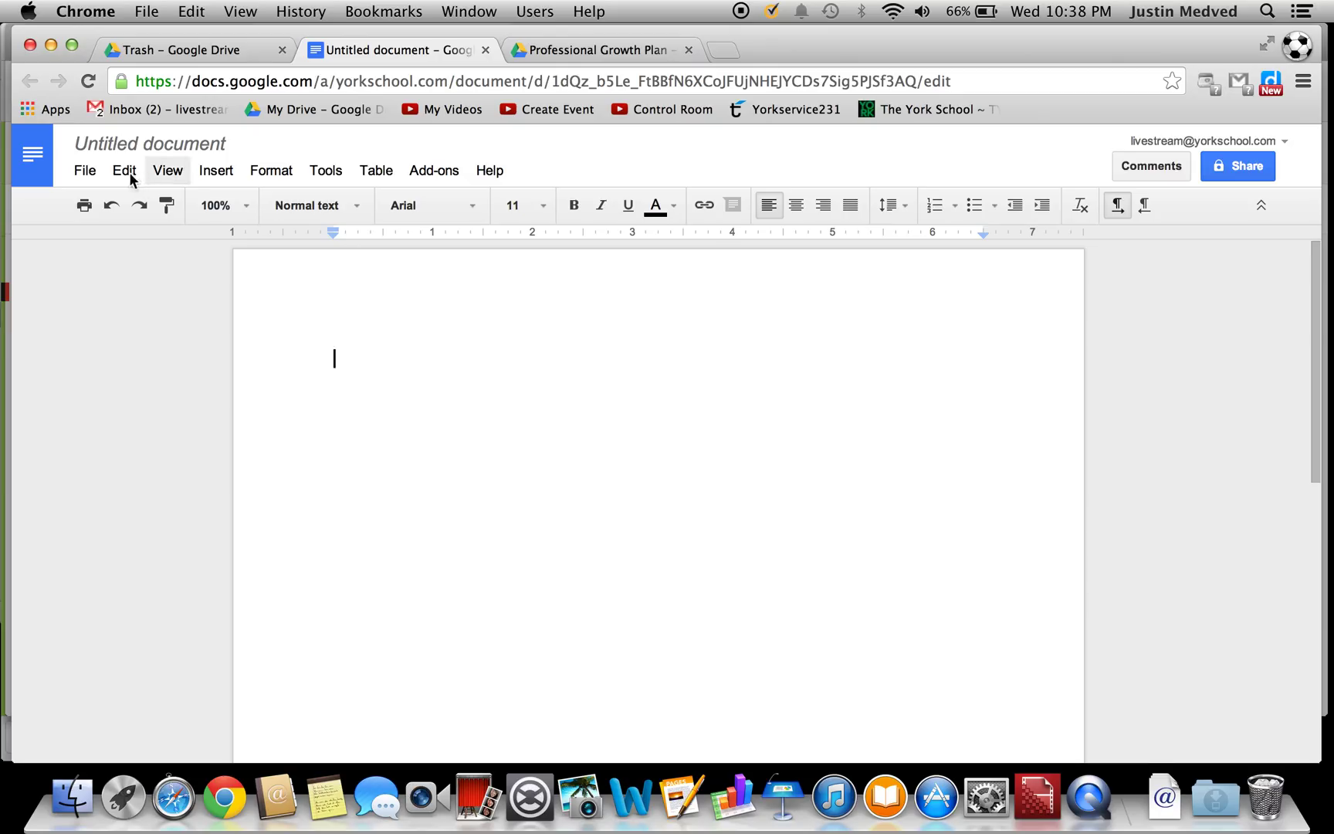
pyautogui.click(84, 172)
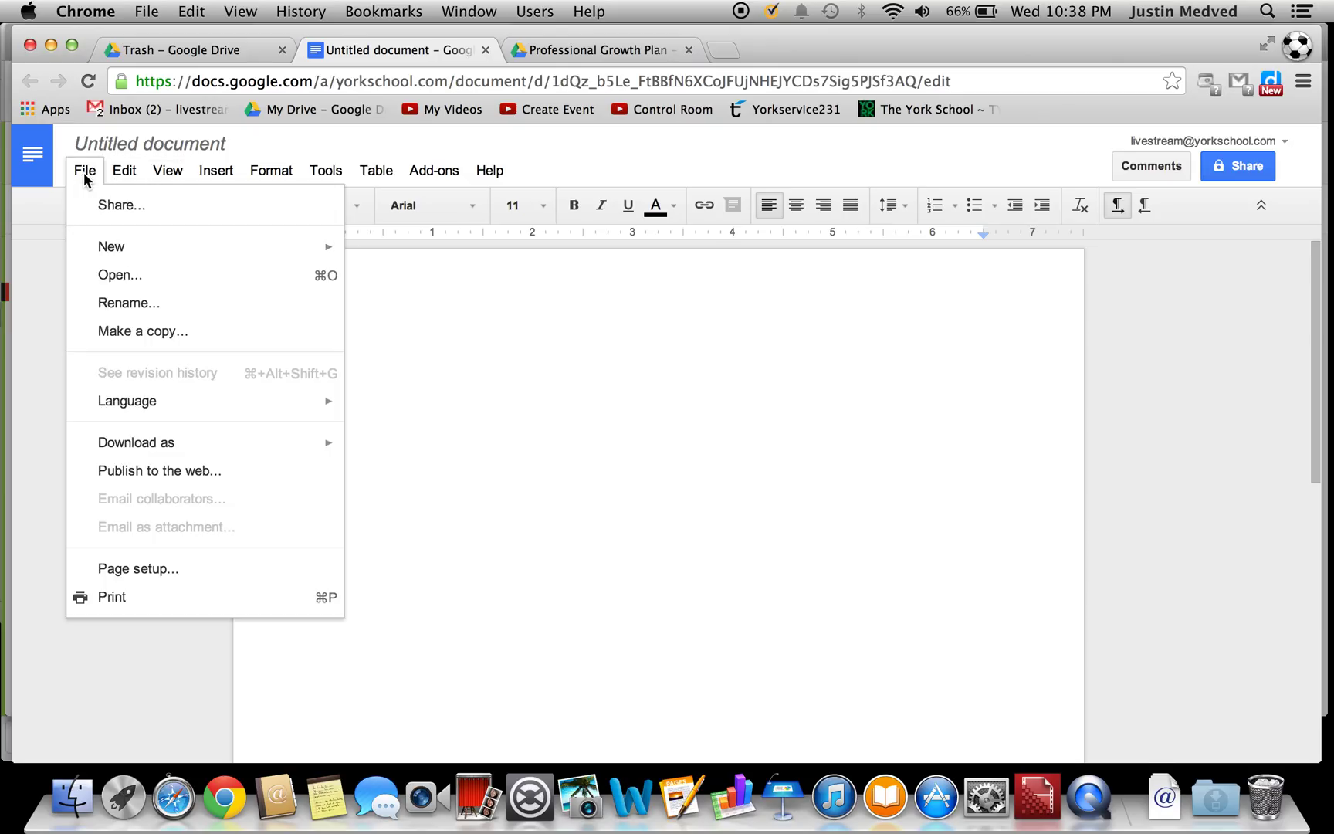
pyautogui.moveTo(203, 255)
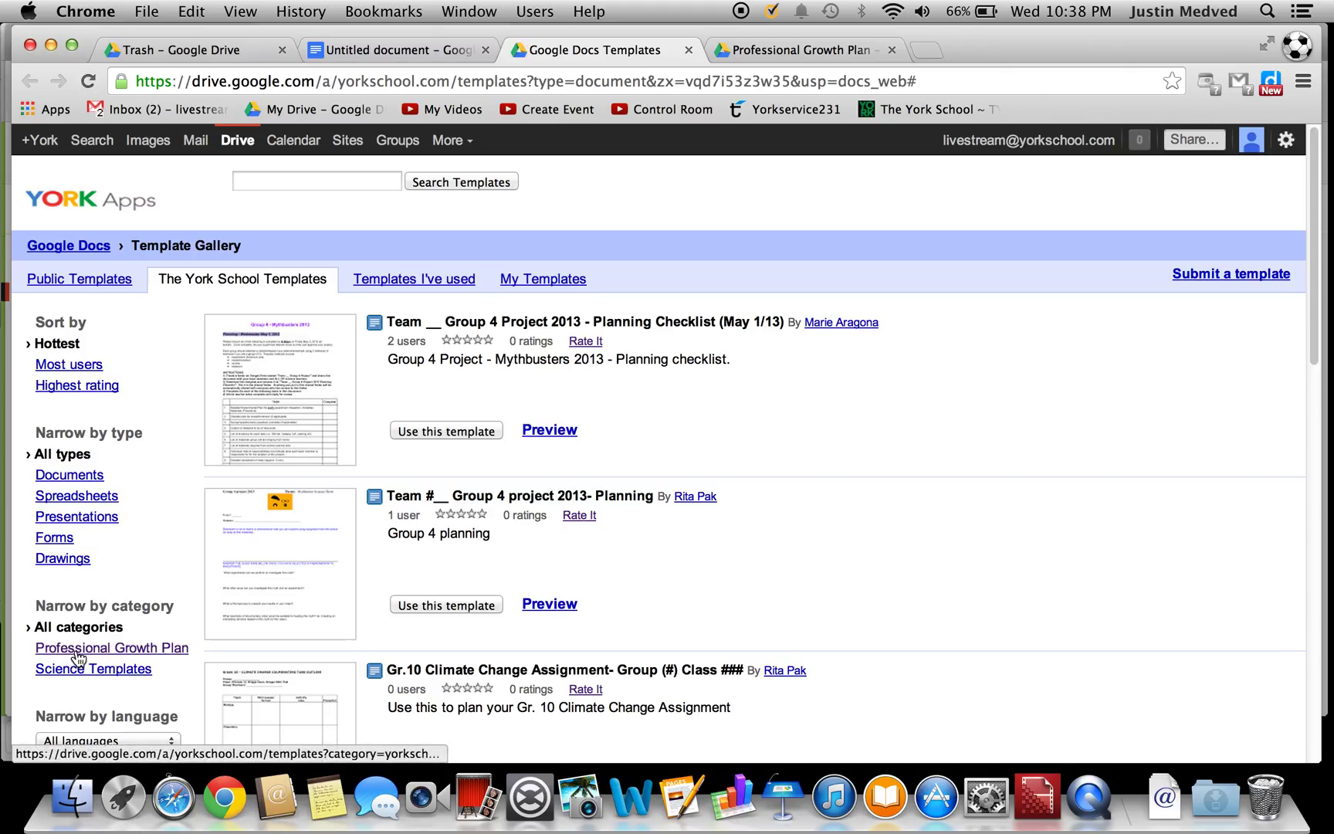
# Step: Filter the Template Gallery to the Professional Growth Plan category
pyautogui.click(113, 654)
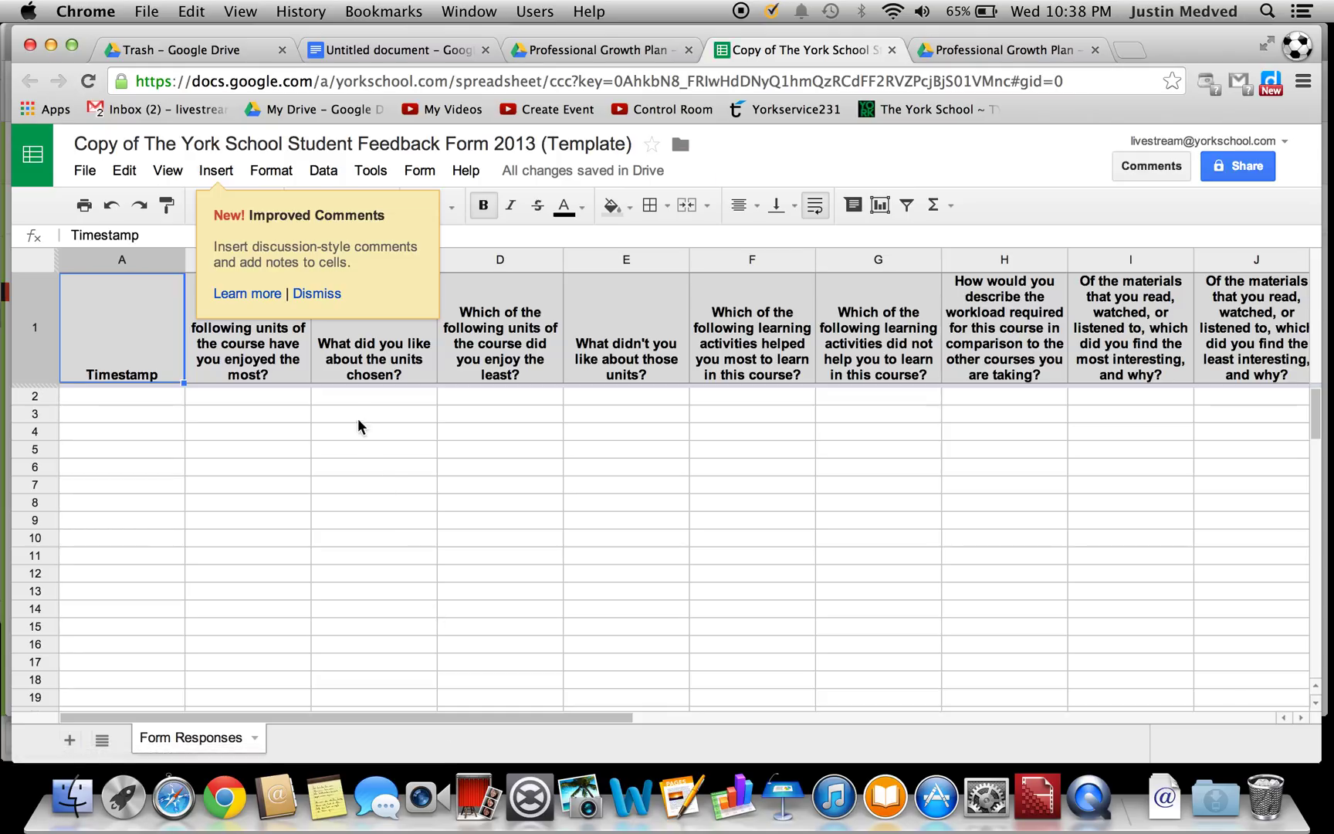
# Step: Dismiss the 'New! Improved Comments' popup on the copied spreadsheet
pyautogui.click(311, 294)
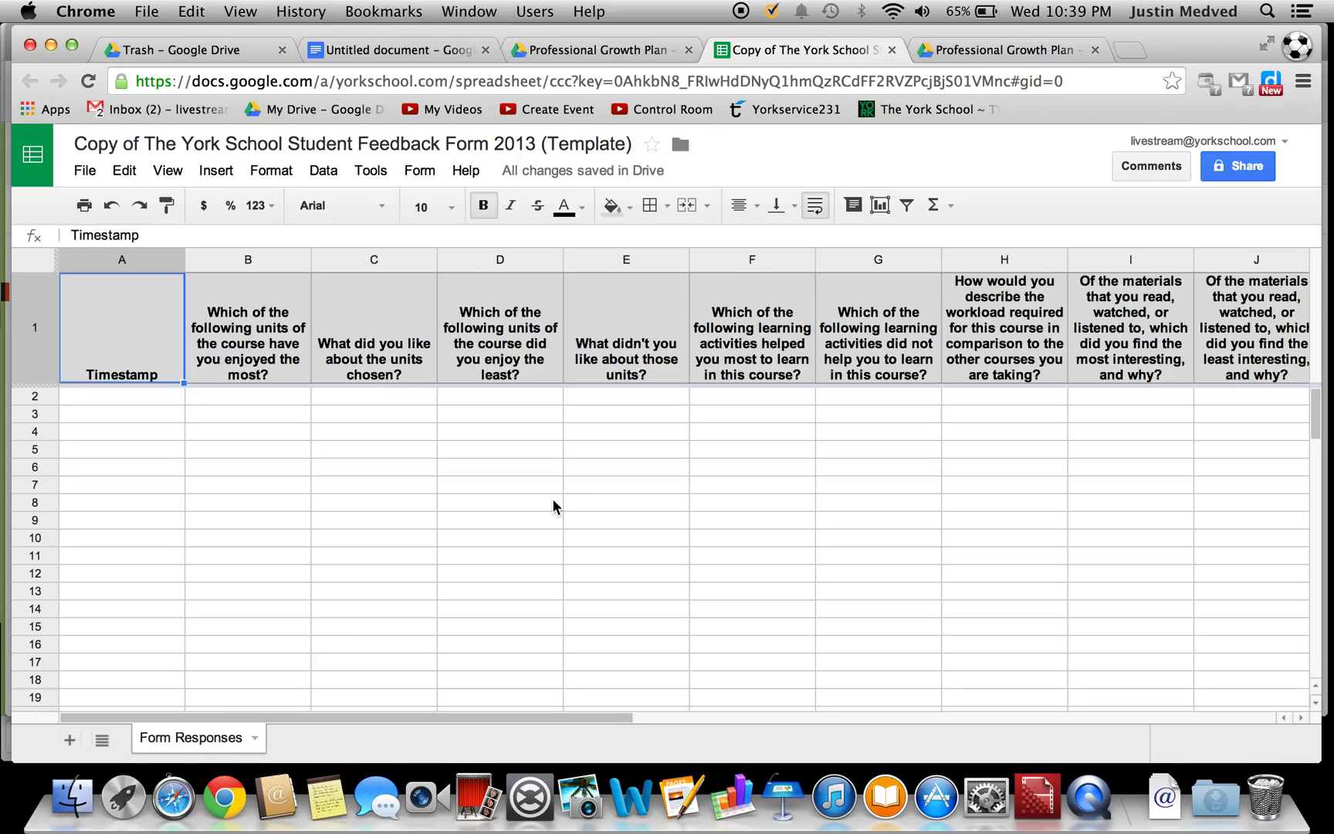
# Step: Edit the copied template's name to '9C Science Student Feedback Survey June 2014' and confirm it
pyautogui.click(337, 150)
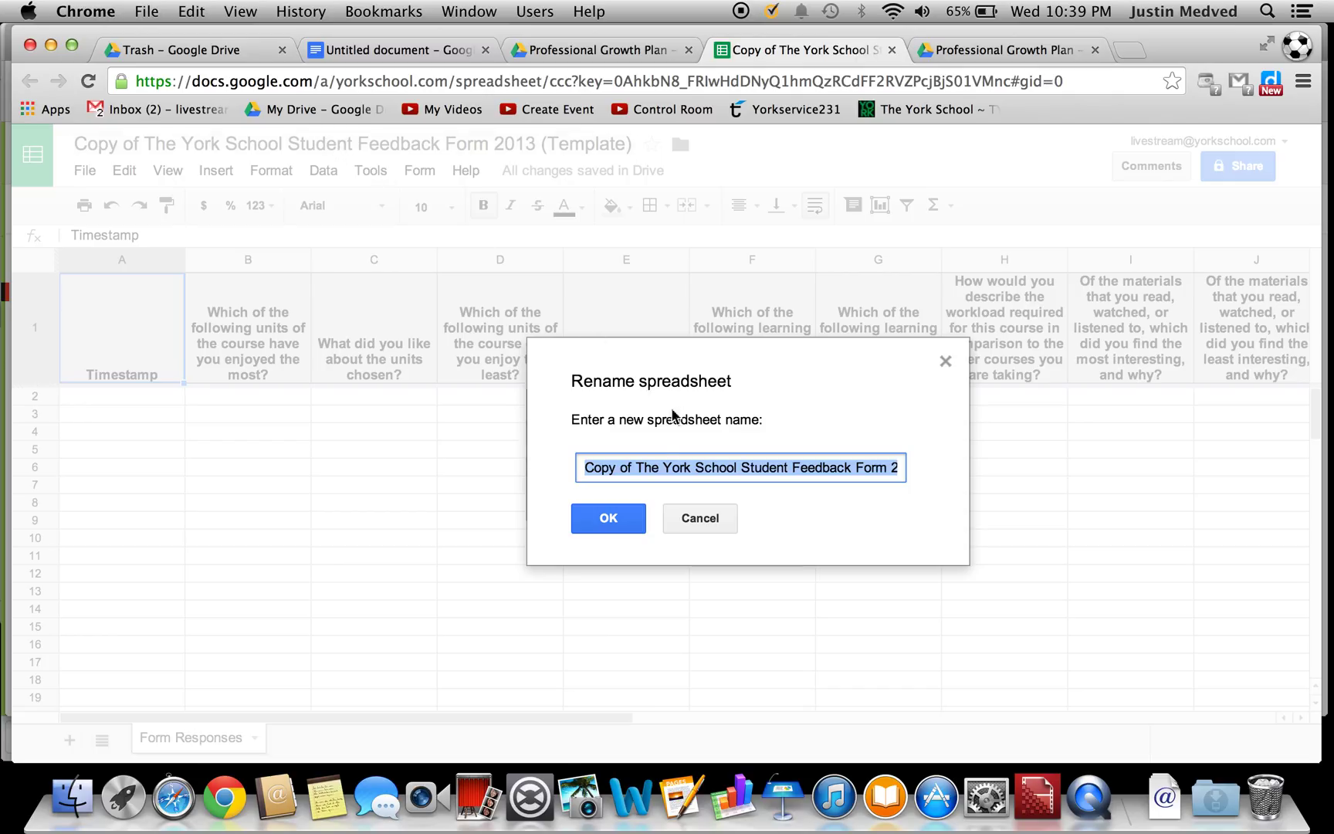
pyautogui.click(654, 463)
pyautogui.moveTo(633, 469); pyautogui.dragTo(530, 453)
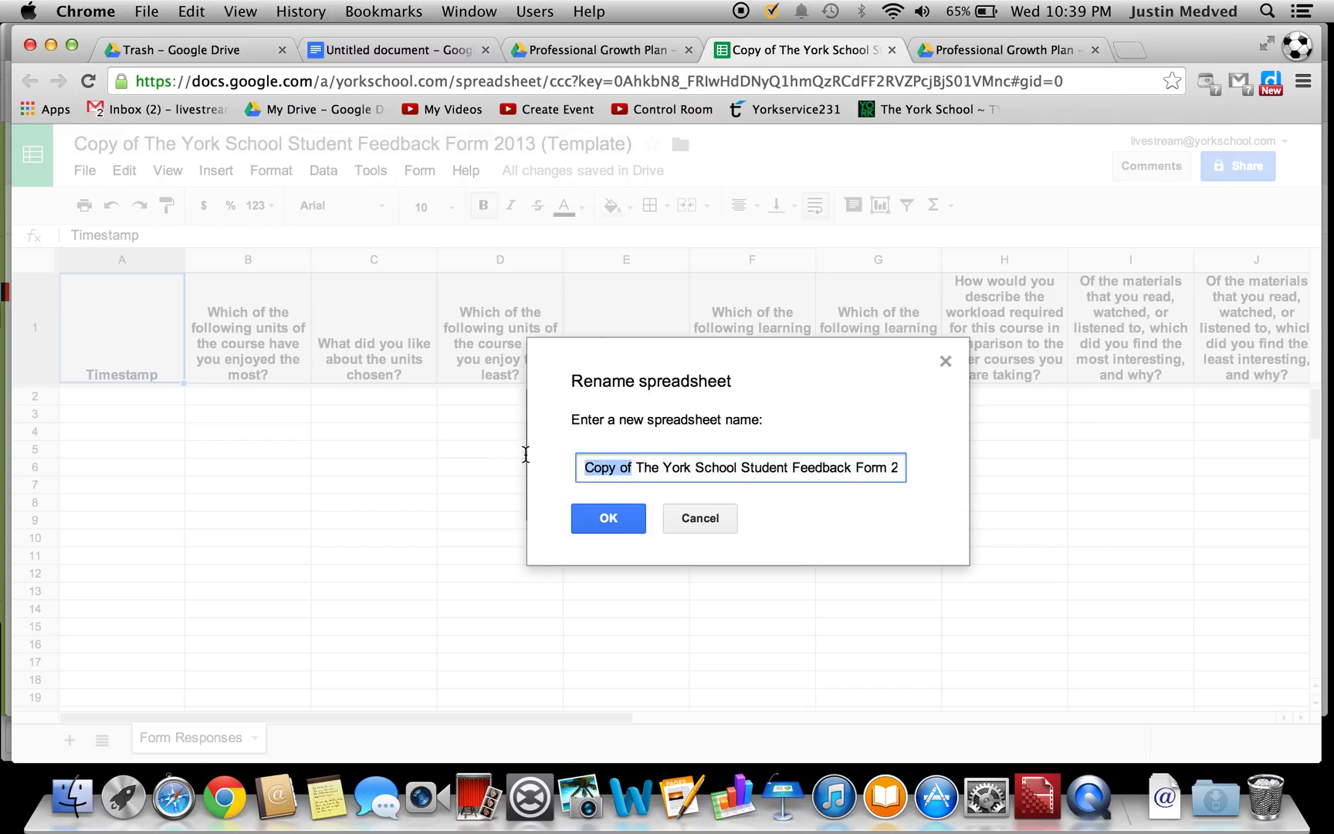
pyautogui.write('9C Sc')
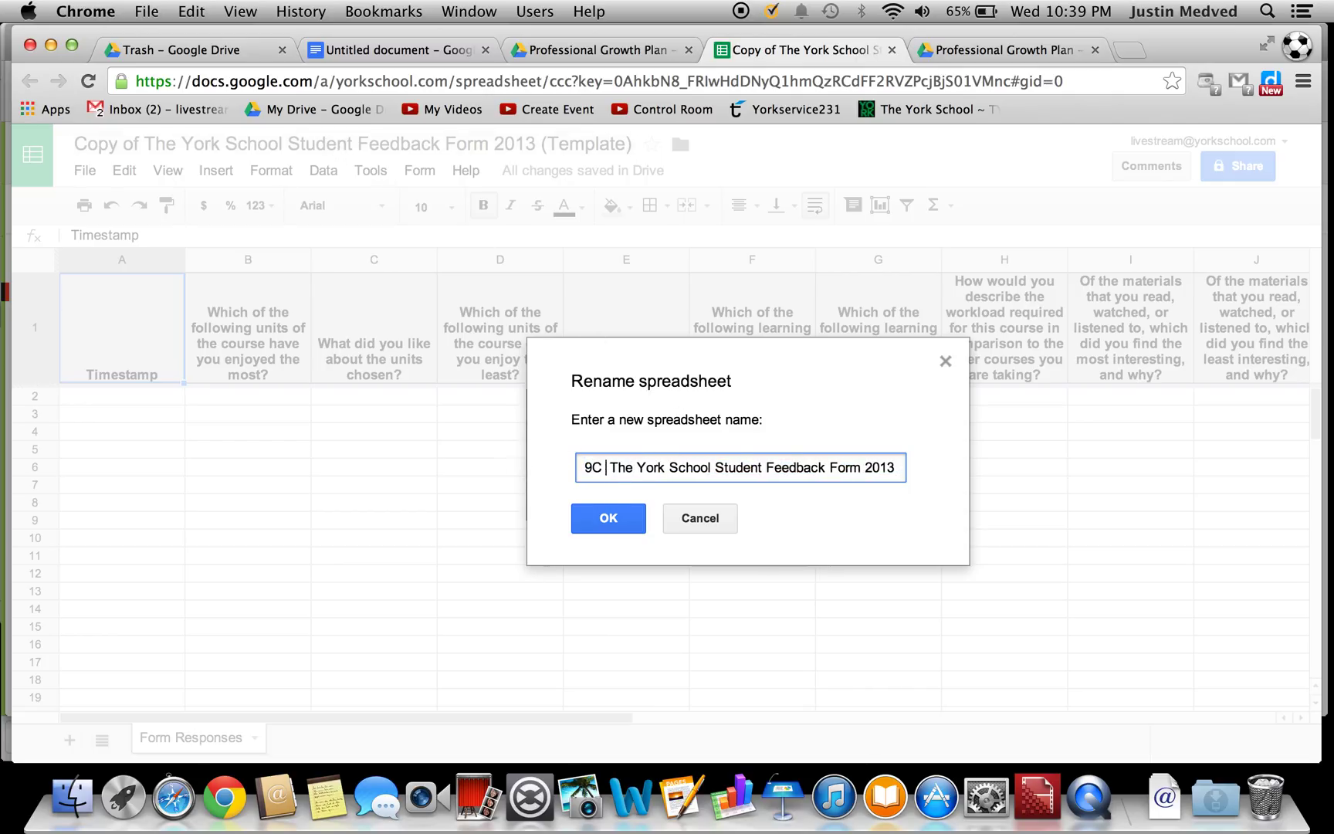
pyautogui.write('ience')
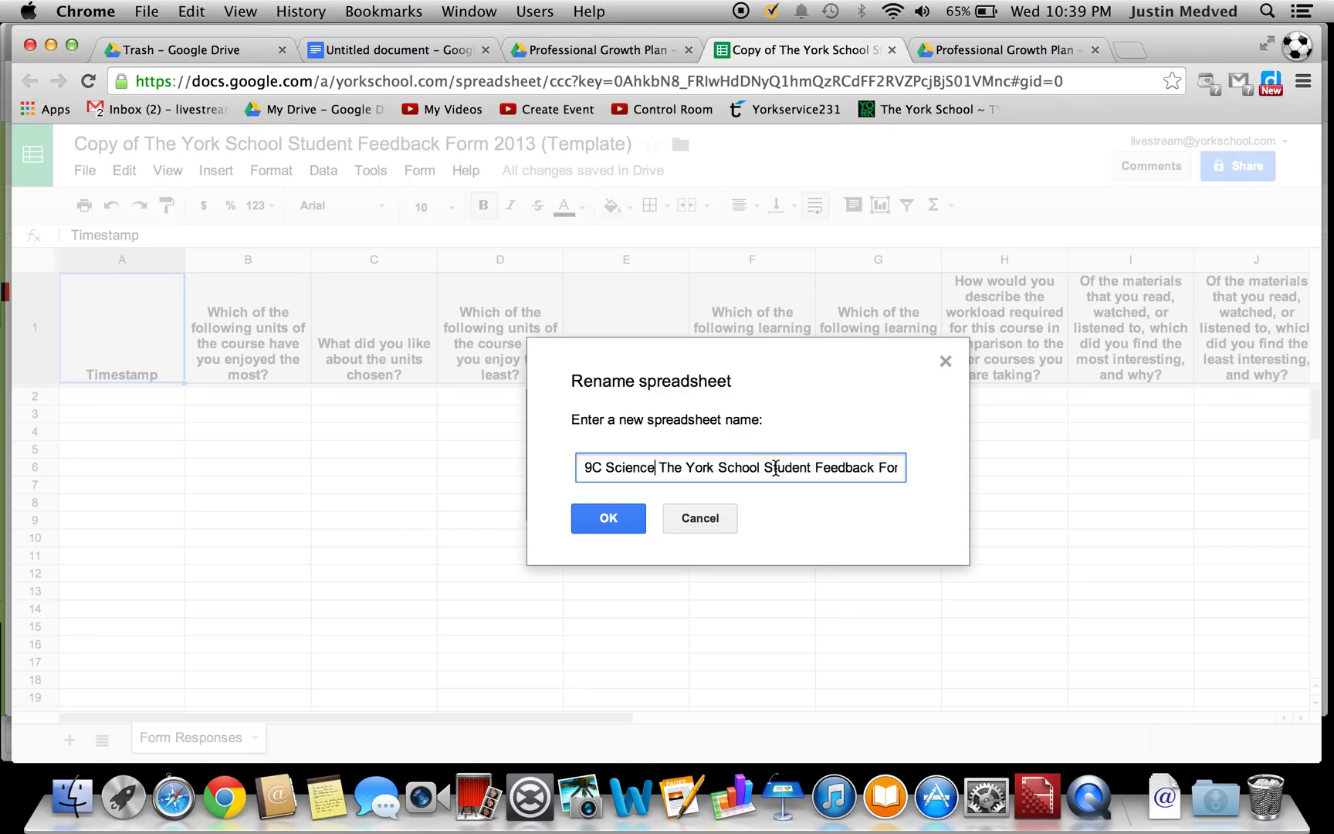
pyautogui.moveTo(759, 470); pyautogui.dragTo(670, 468)
pyautogui.press('BackSpace')
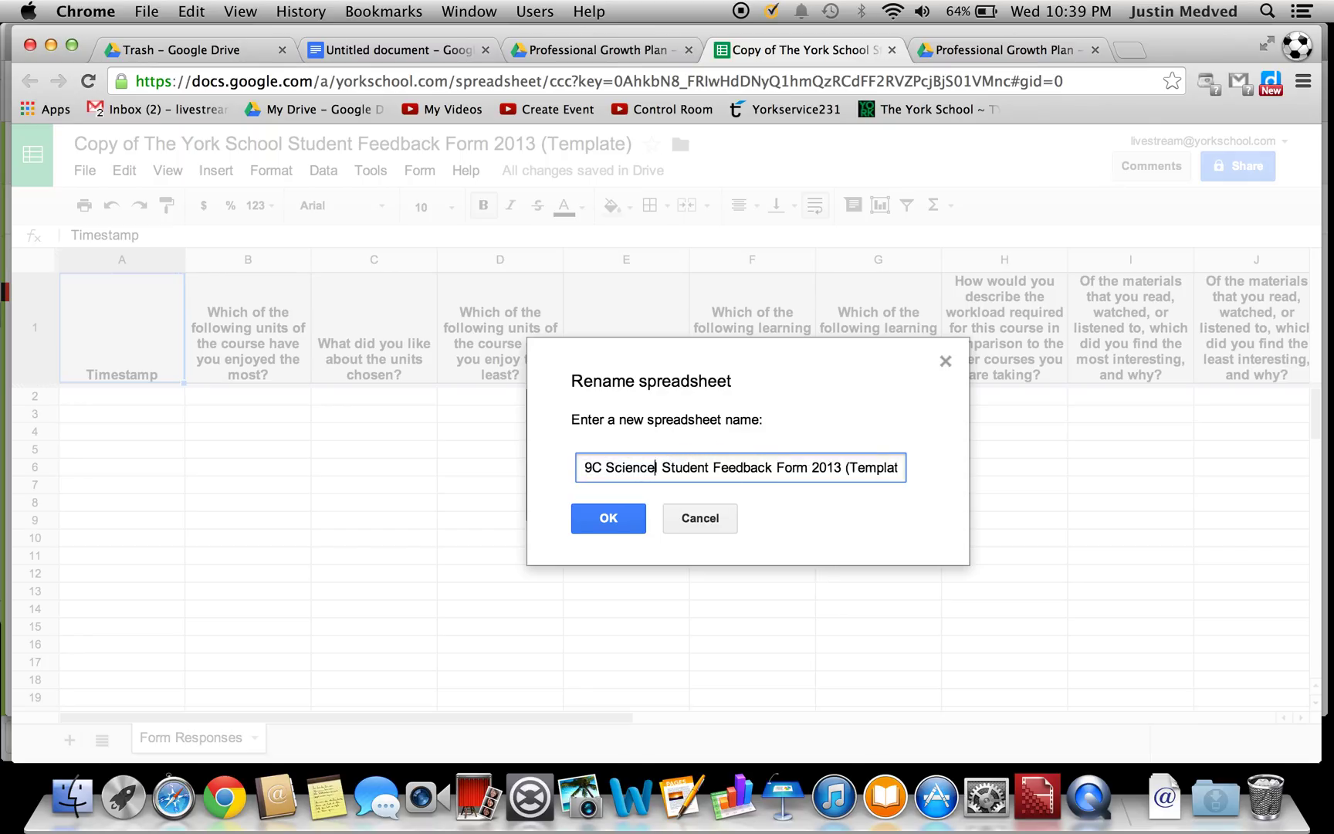
pyautogui.press('BackSpace')
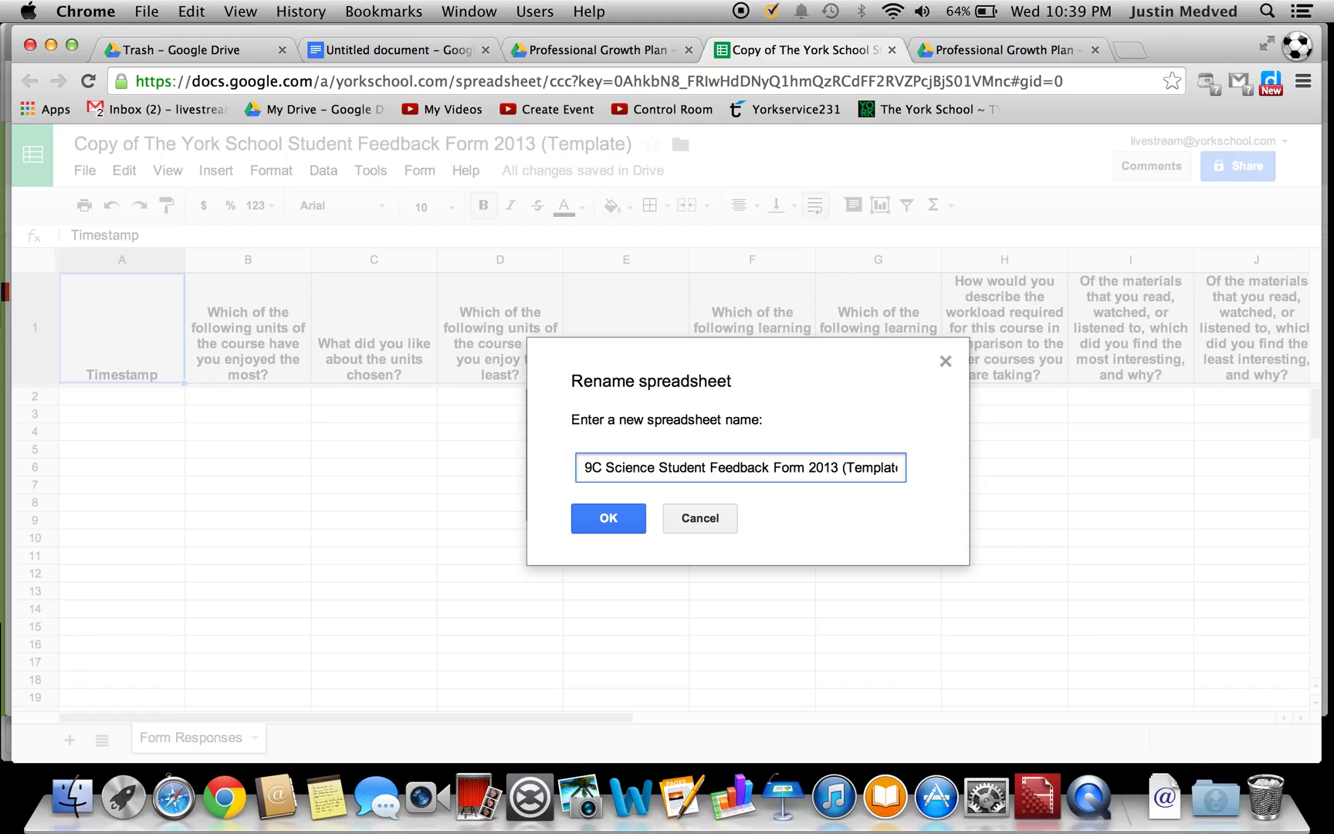
pyautogui.moveTo(773, 468); pyautogui.dragTo(923, 467)
pyautogui.write('S')
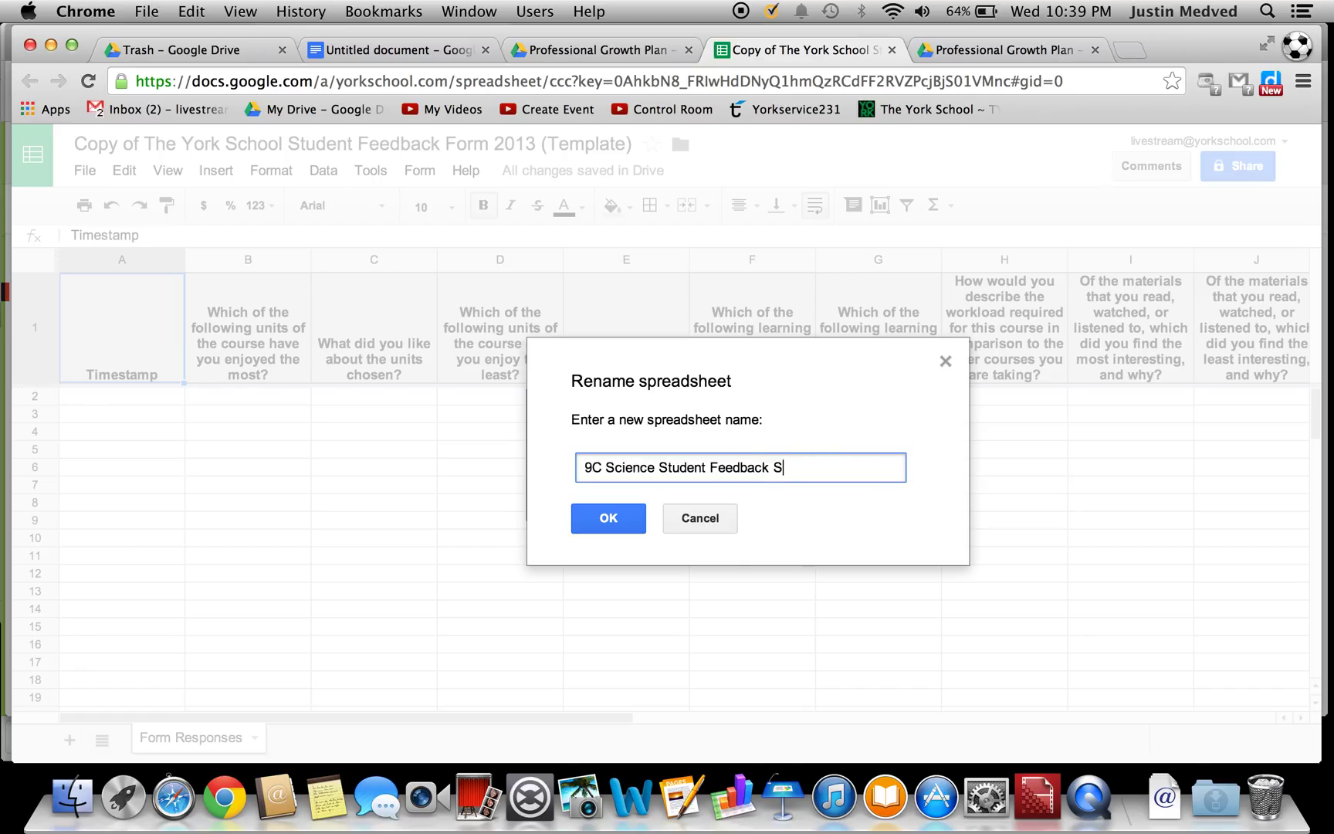
pyautogui.write('urvey June 2014')
pyautogui.moveTo(887, 468); pyautogui.dragTo(568, 468)
pyautogui.press('super+c')
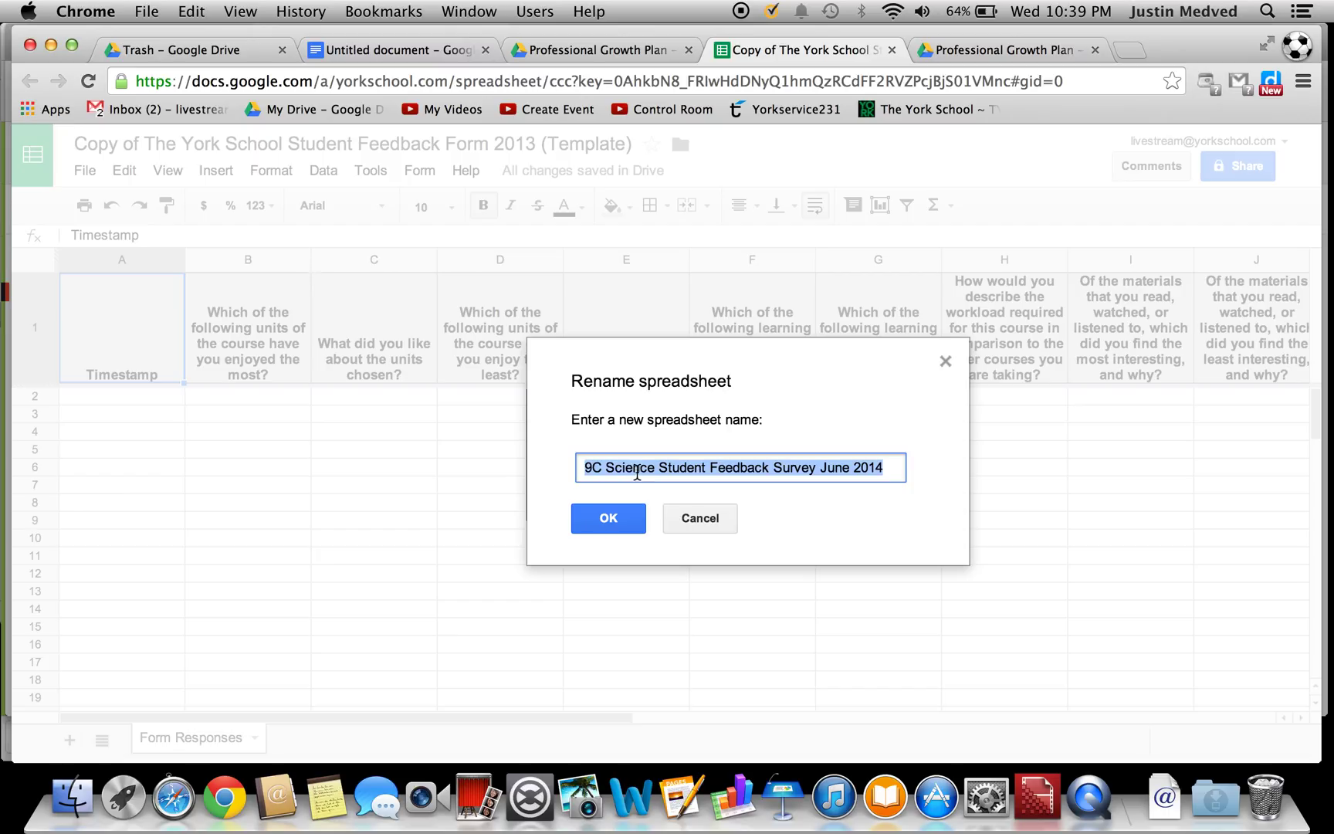
pyautogui.click(612, 522)
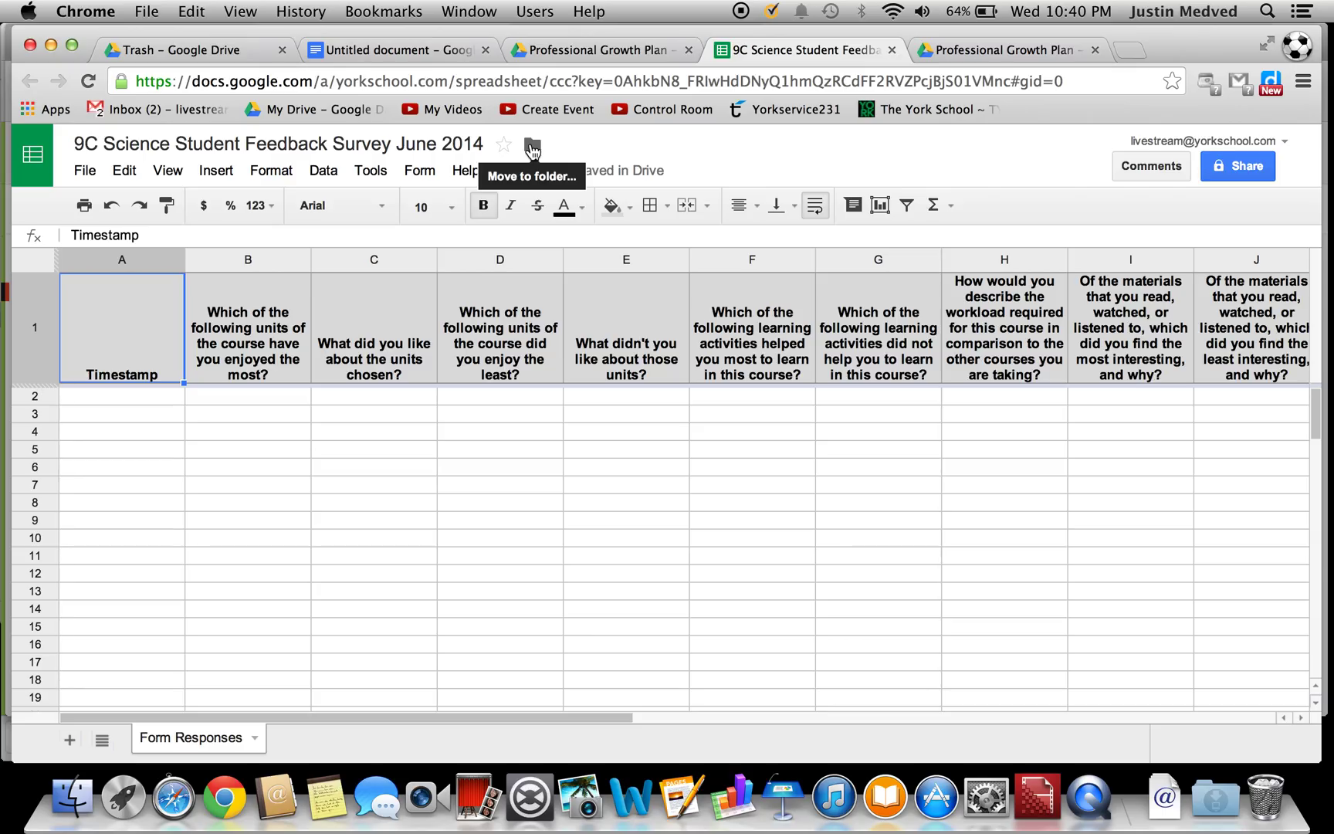
# Step: Move the spreadsheet into a new 'Student Feedback June 2014' folder, then open its linked form for editing
pyautogui.click(532, 147)
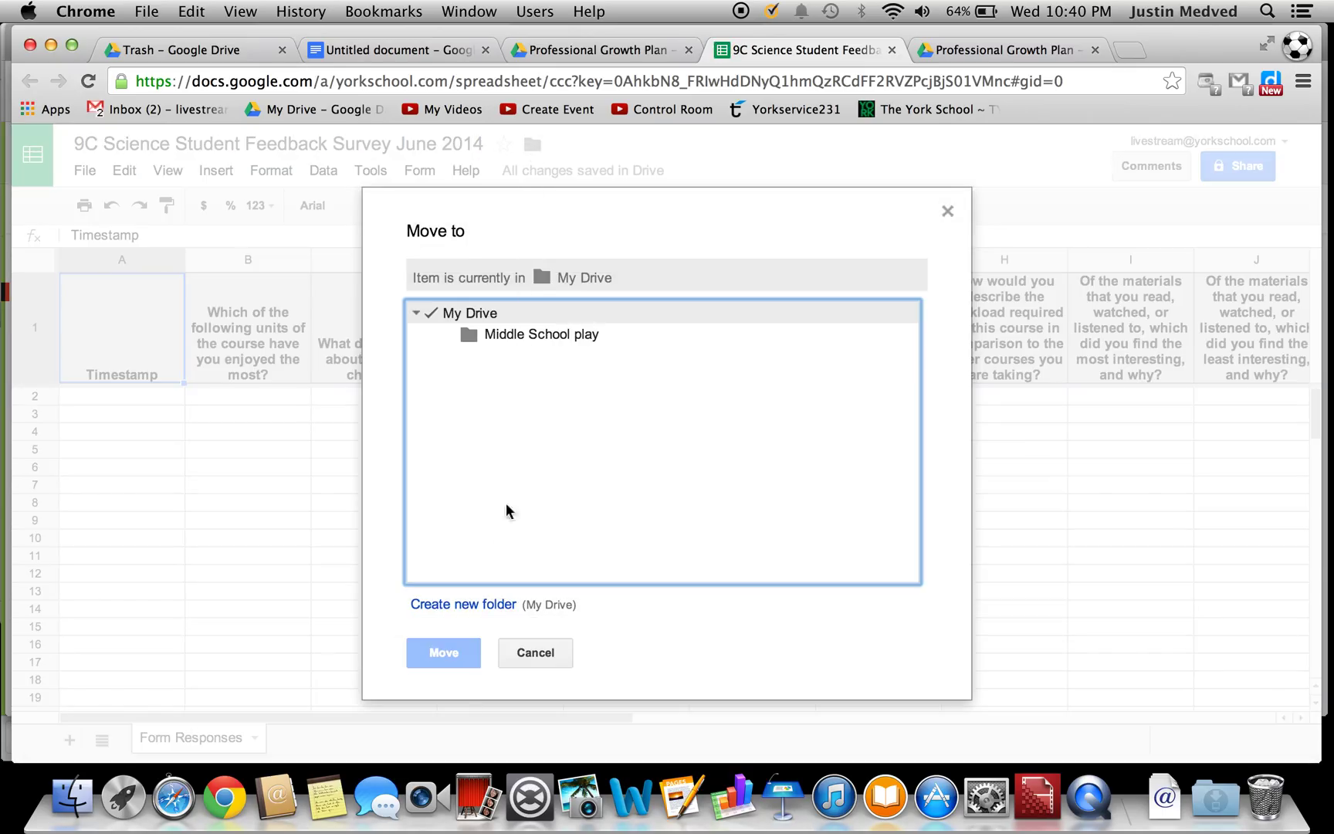
pyautogui.click(461, 612)
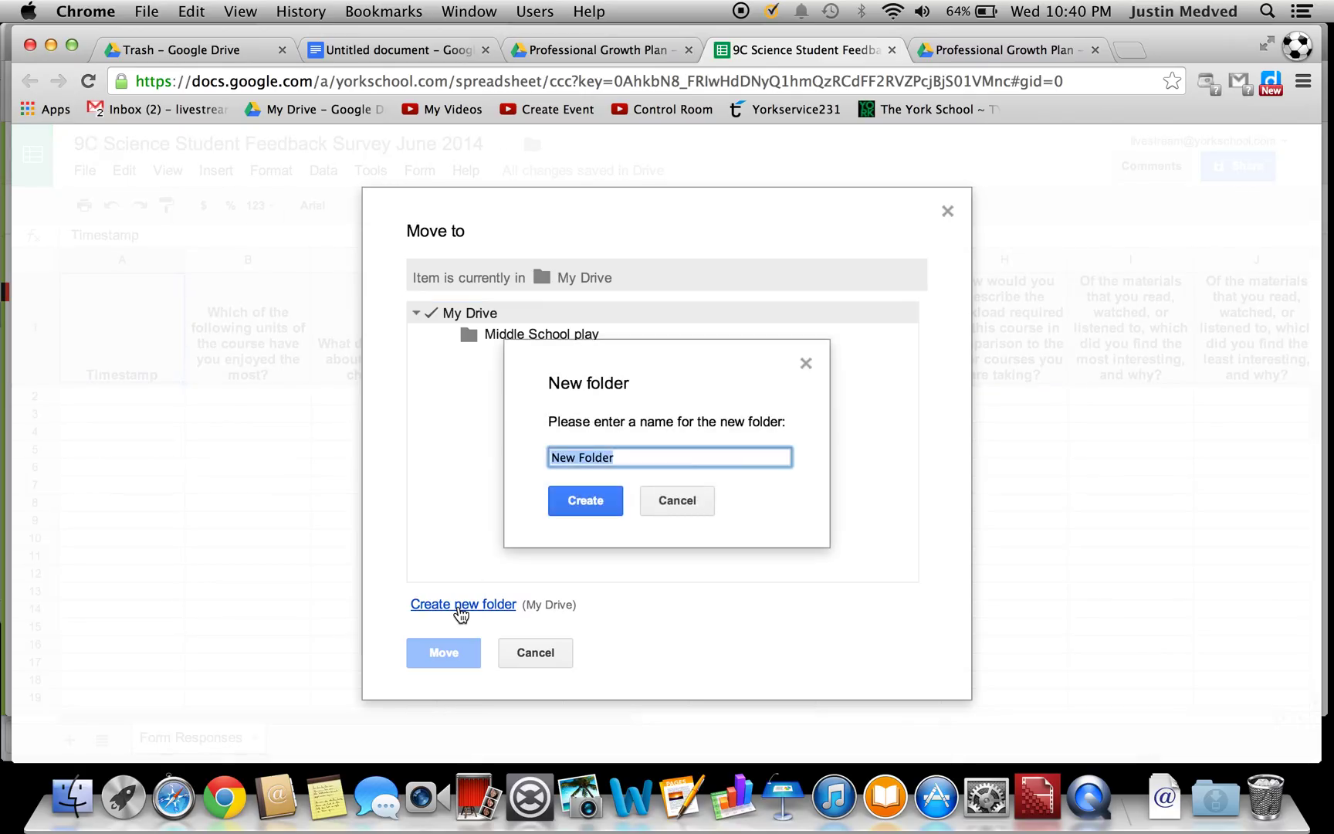
pyautogui.write('Pro')
pyautogui.press('BackSpace')
pyautogui.press('BackSpace')
pyautogui.press('BackSpace')
pyautogui.write('Stud')
pyautogui.write('ent Fed')
pyautogui.write('dback')
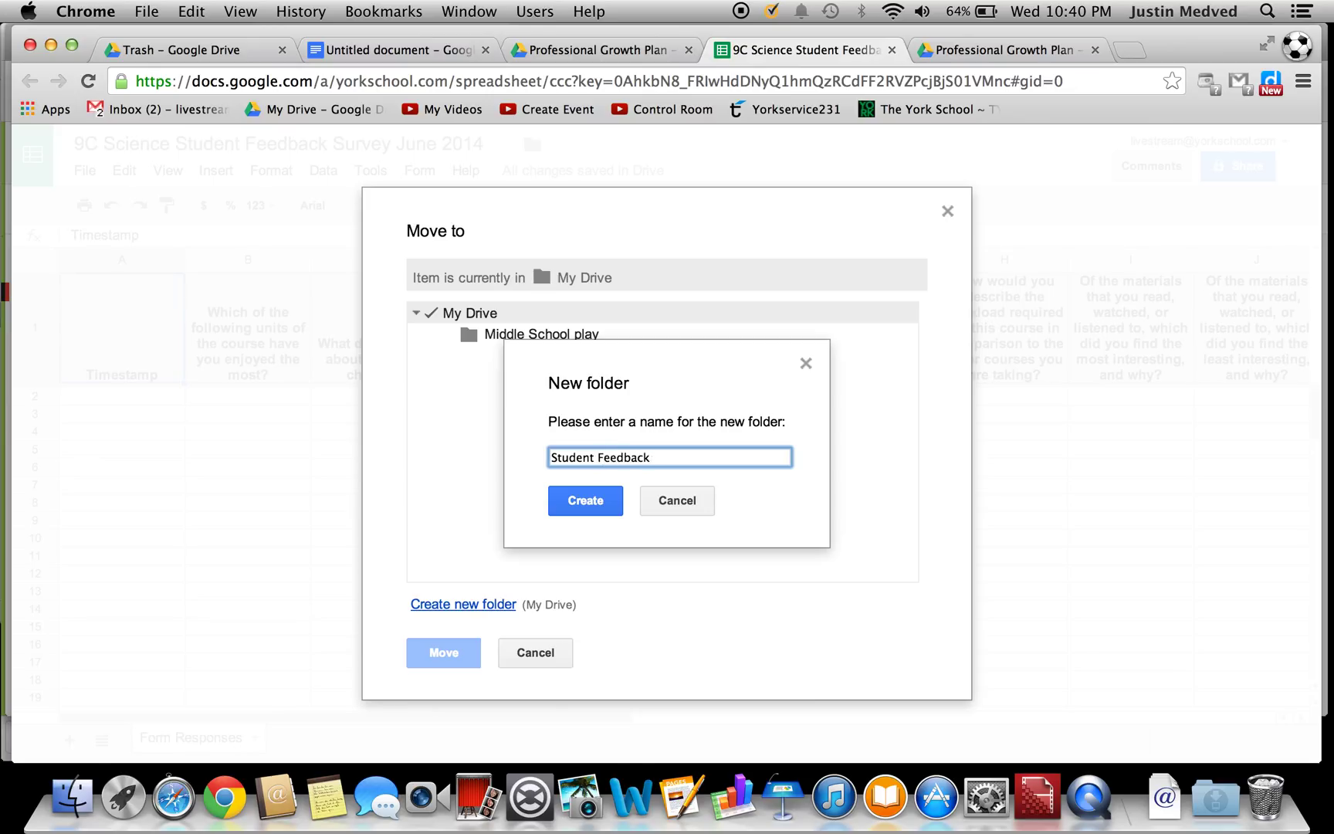
pyautogui.write(' June 2014')
pyautogui.click(579, 508)
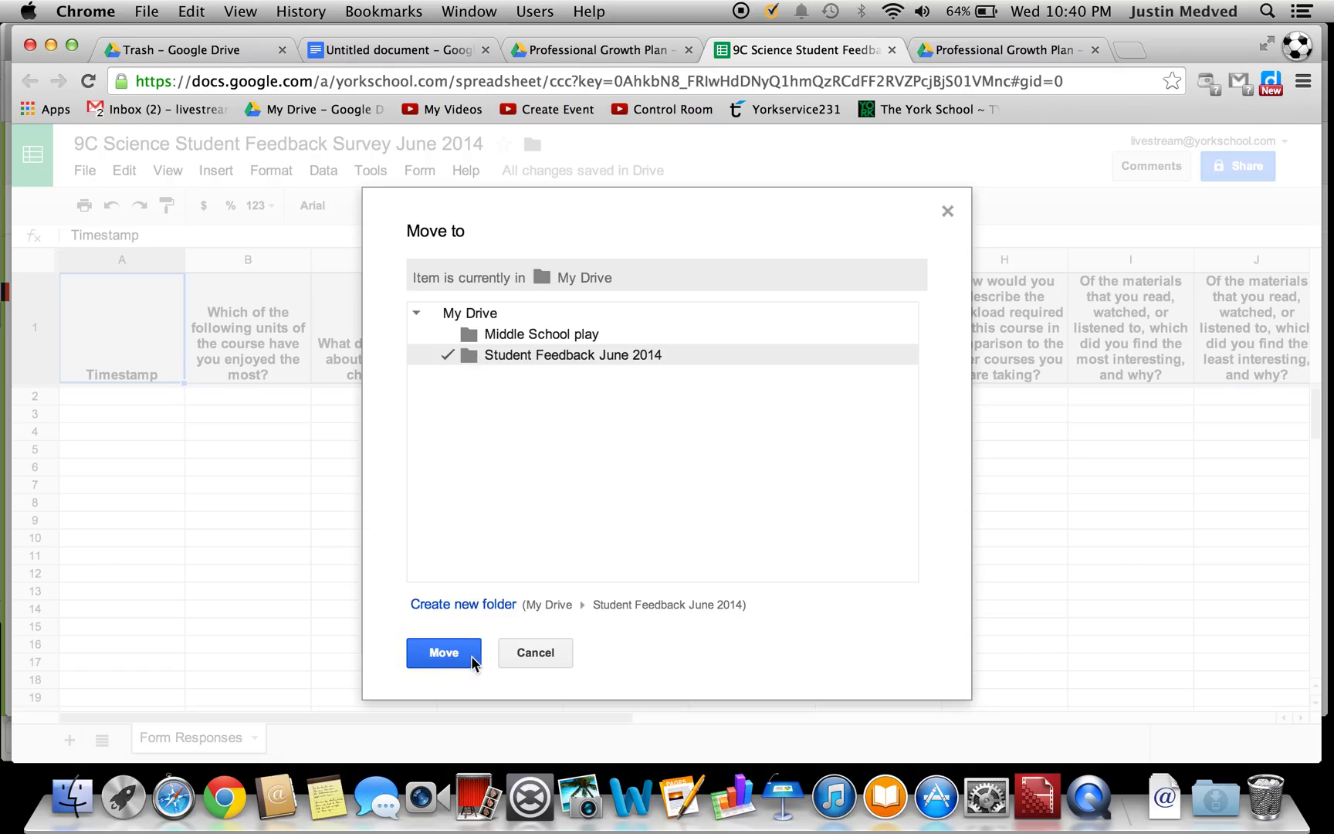
pyautogui.click(436, 658)
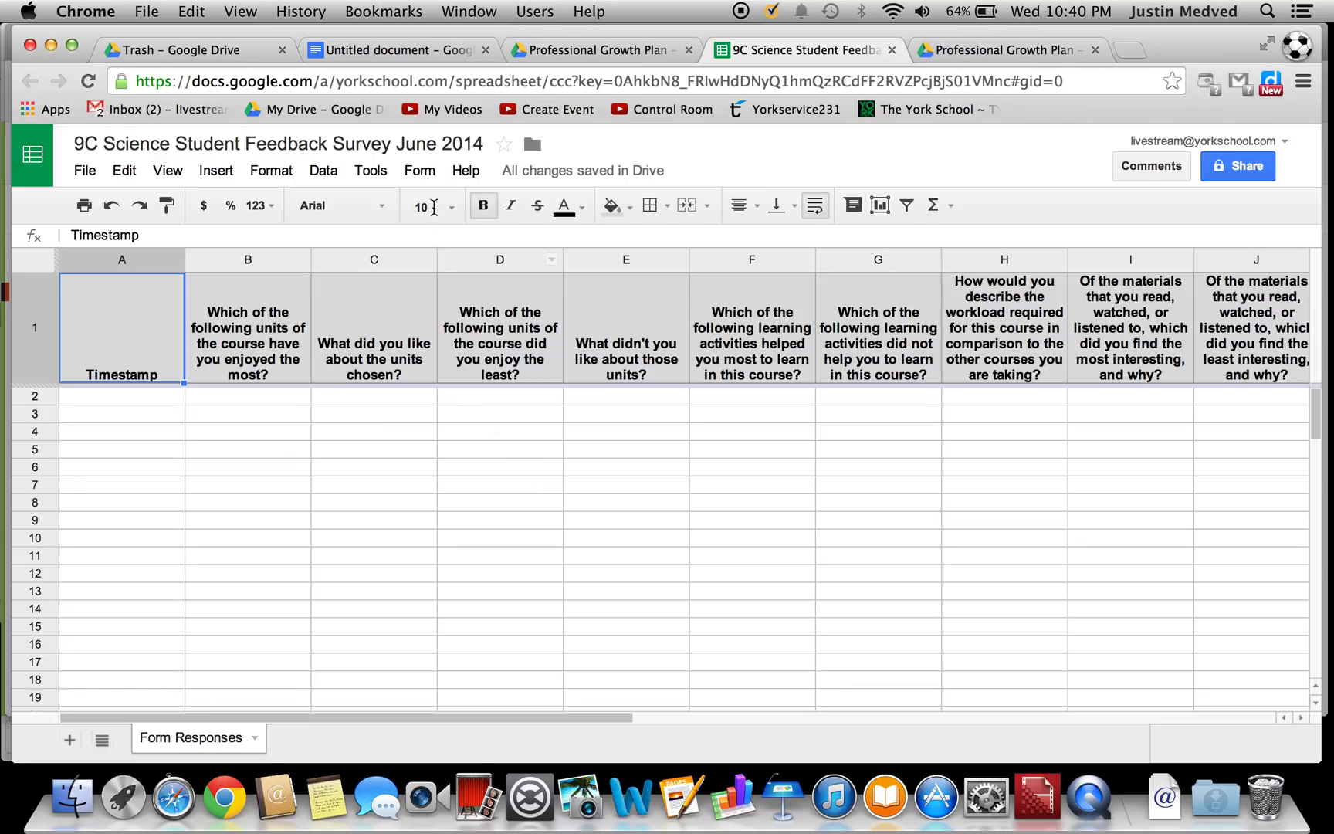
pyautogui.click(415, 173)
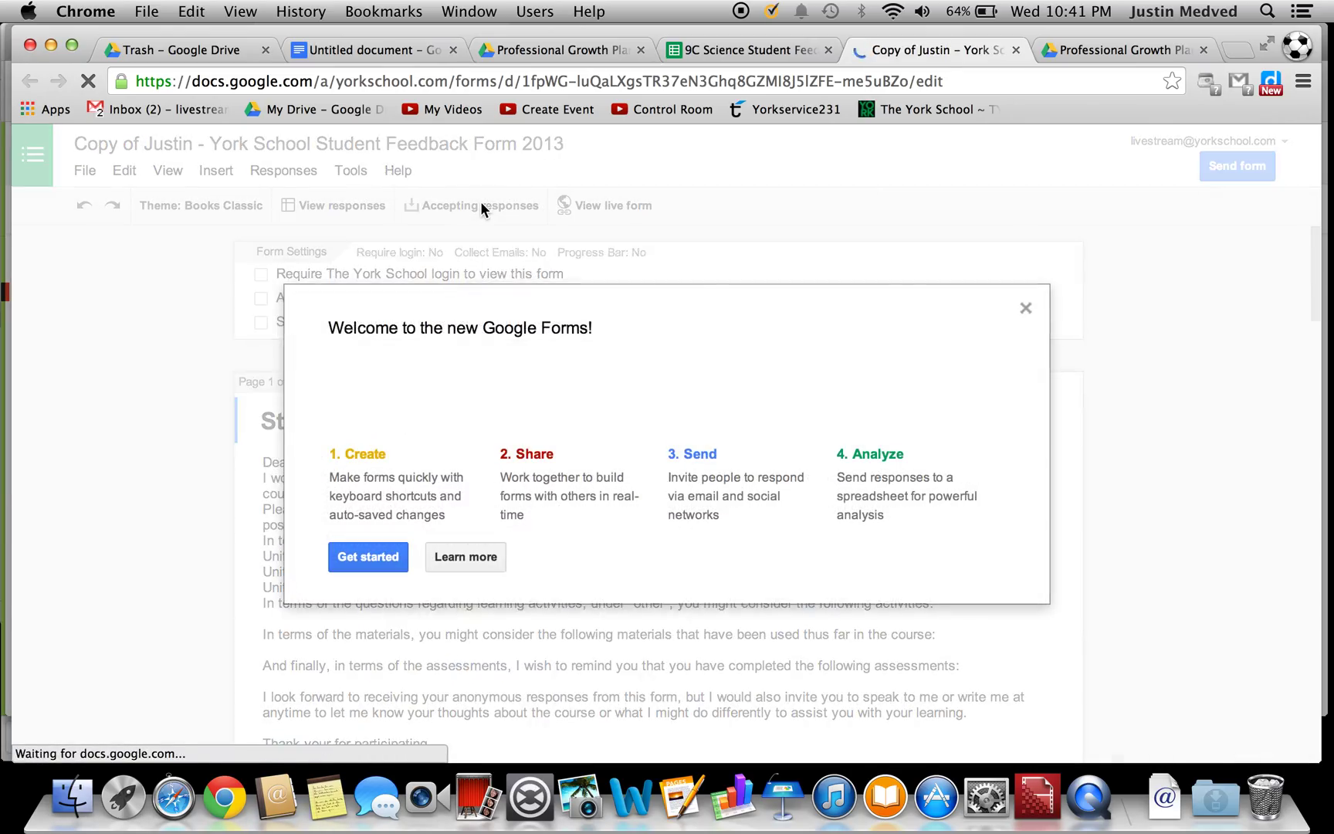
# Step: Rename the form to '9C Science Student Feedback Survey June 2014' by pasting the name
pyautogui.click(1026, 308)
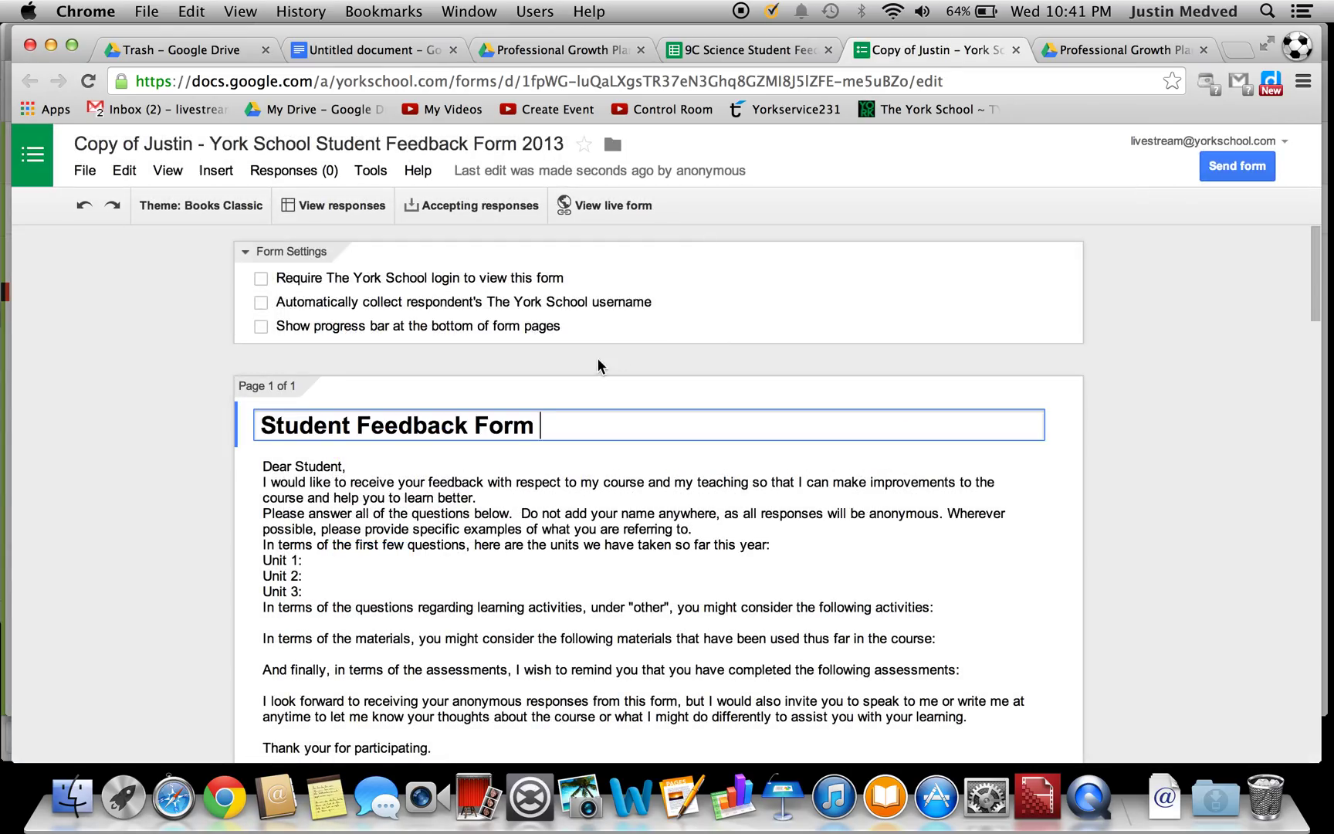
pyautogui.click(369, 151)
pyautogui.press('super+v')
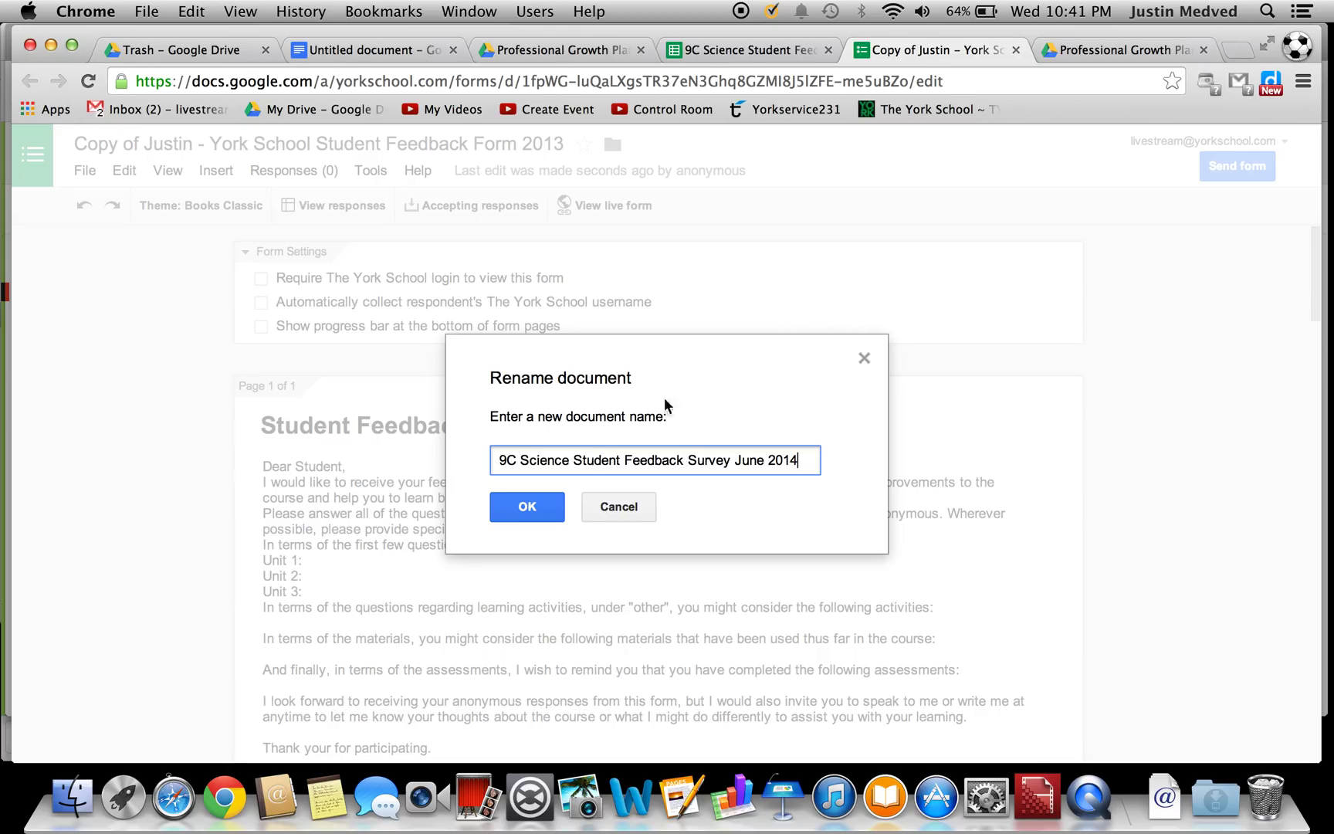
pyautogui.click(533, 508)
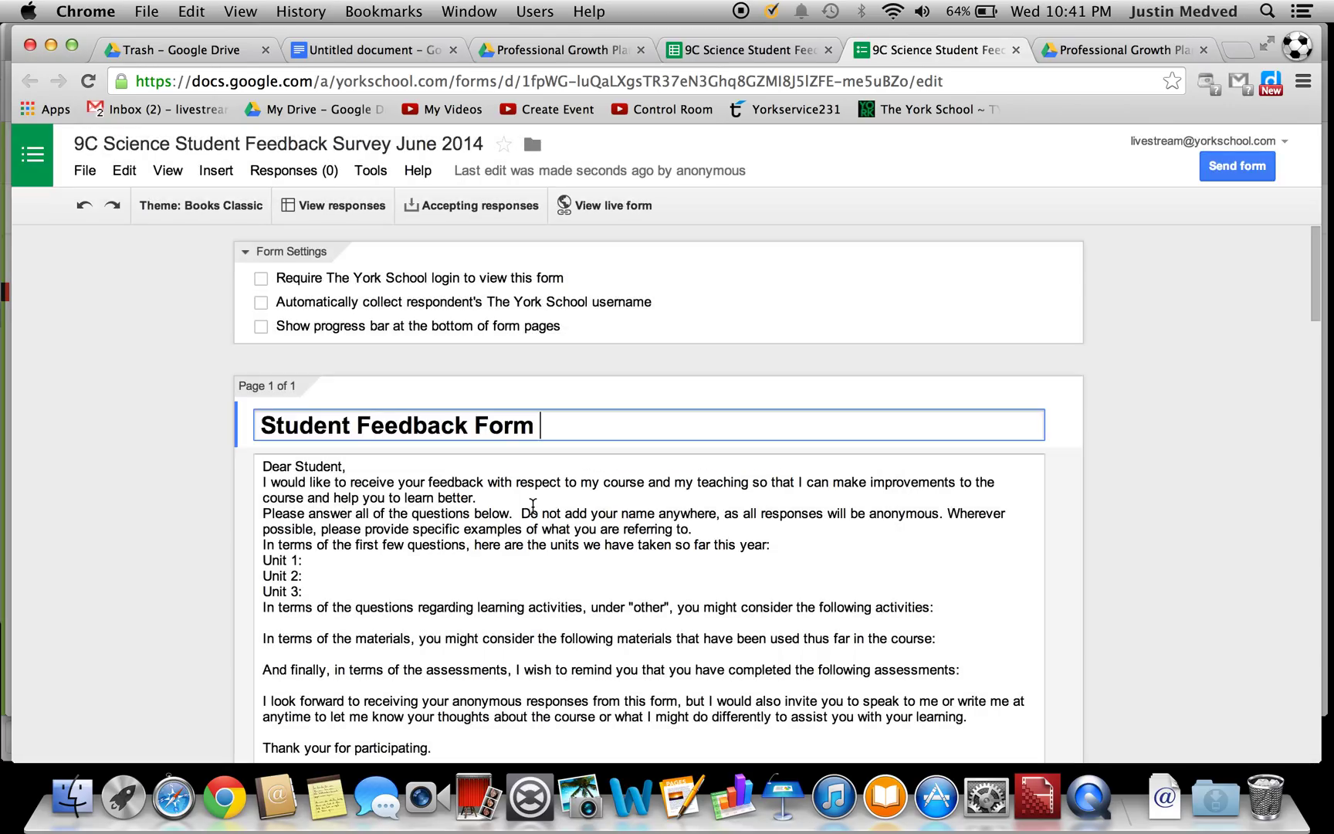
# Step: Move the form into the Student Feedback June 2014 folder
pyautogui.click(532, 150)
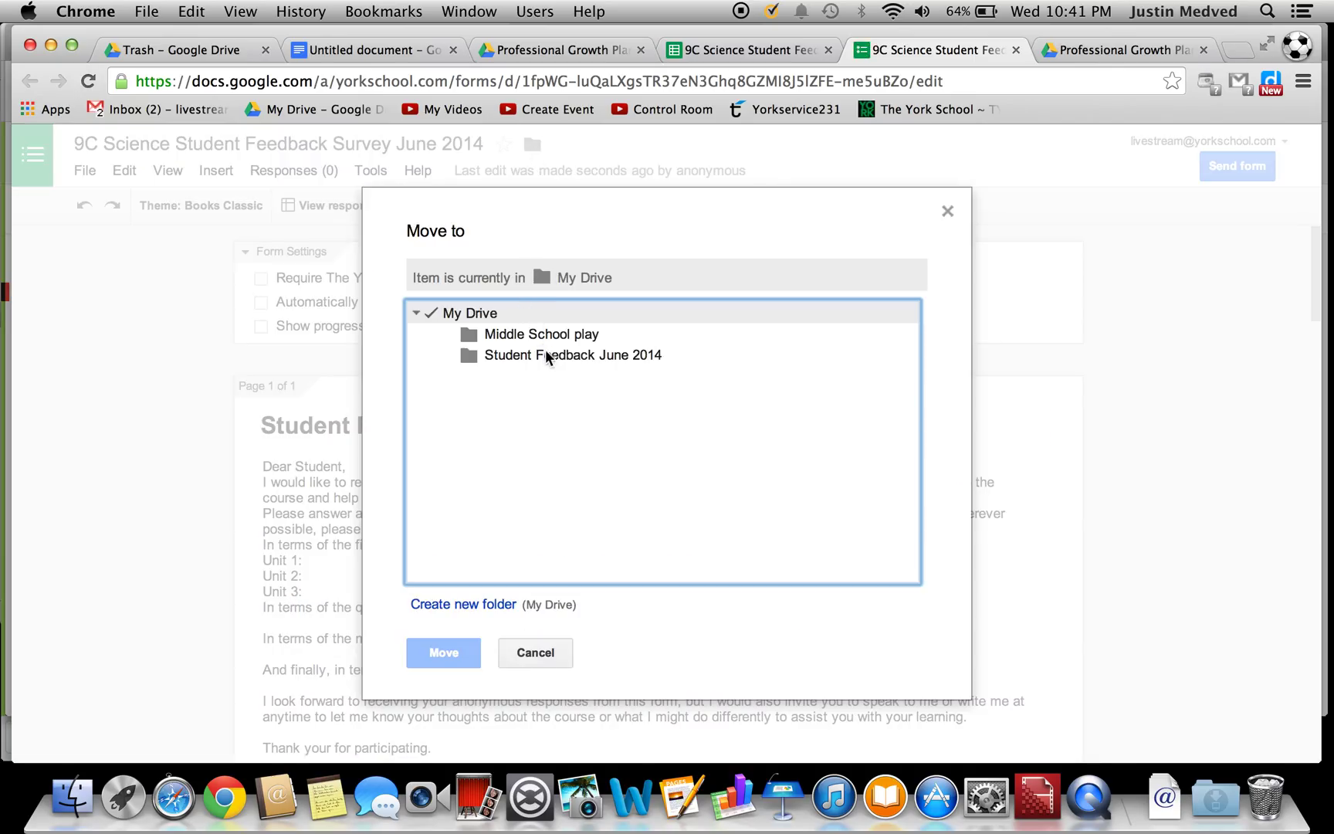
pyautogui.click(541, 356)
pyautogui.click(446, 653)
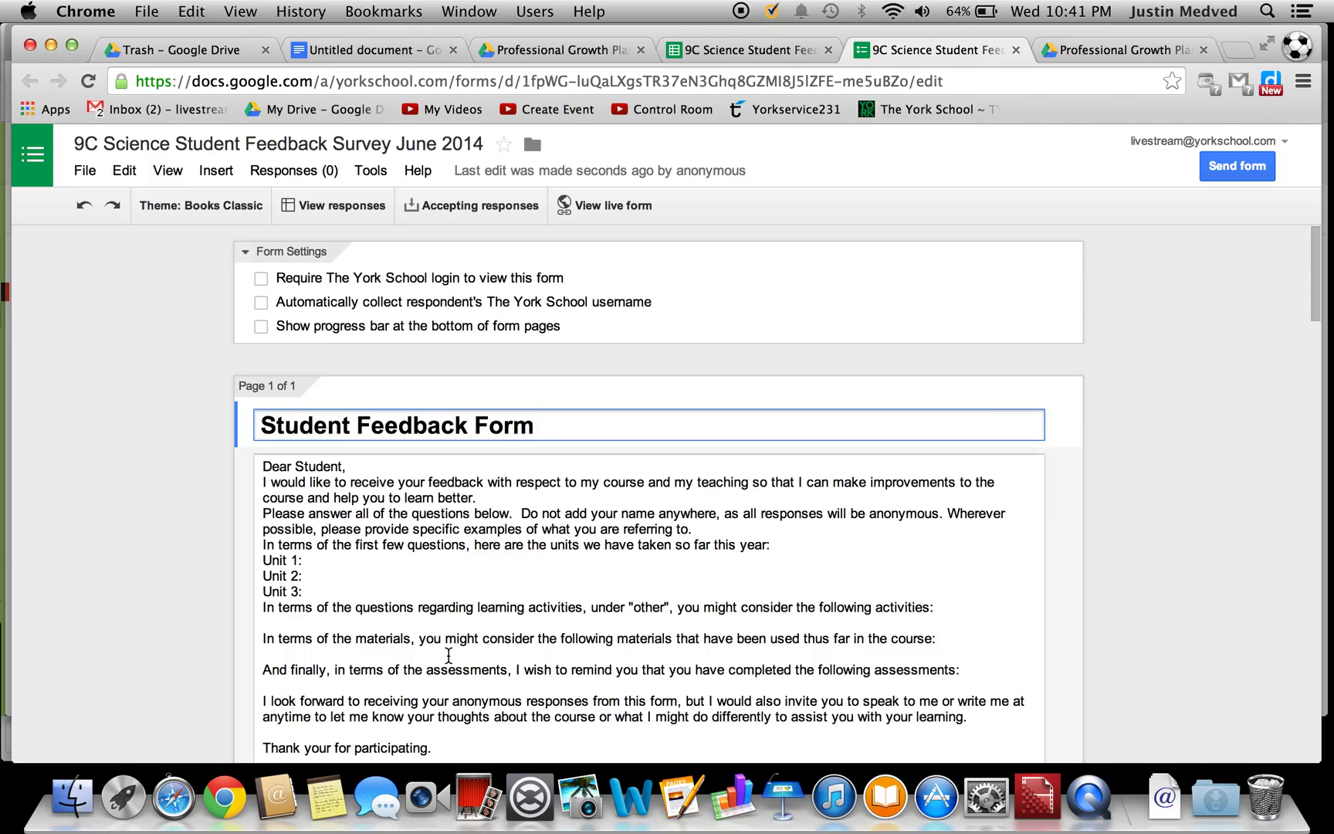
pyautogui.click(533, 149)
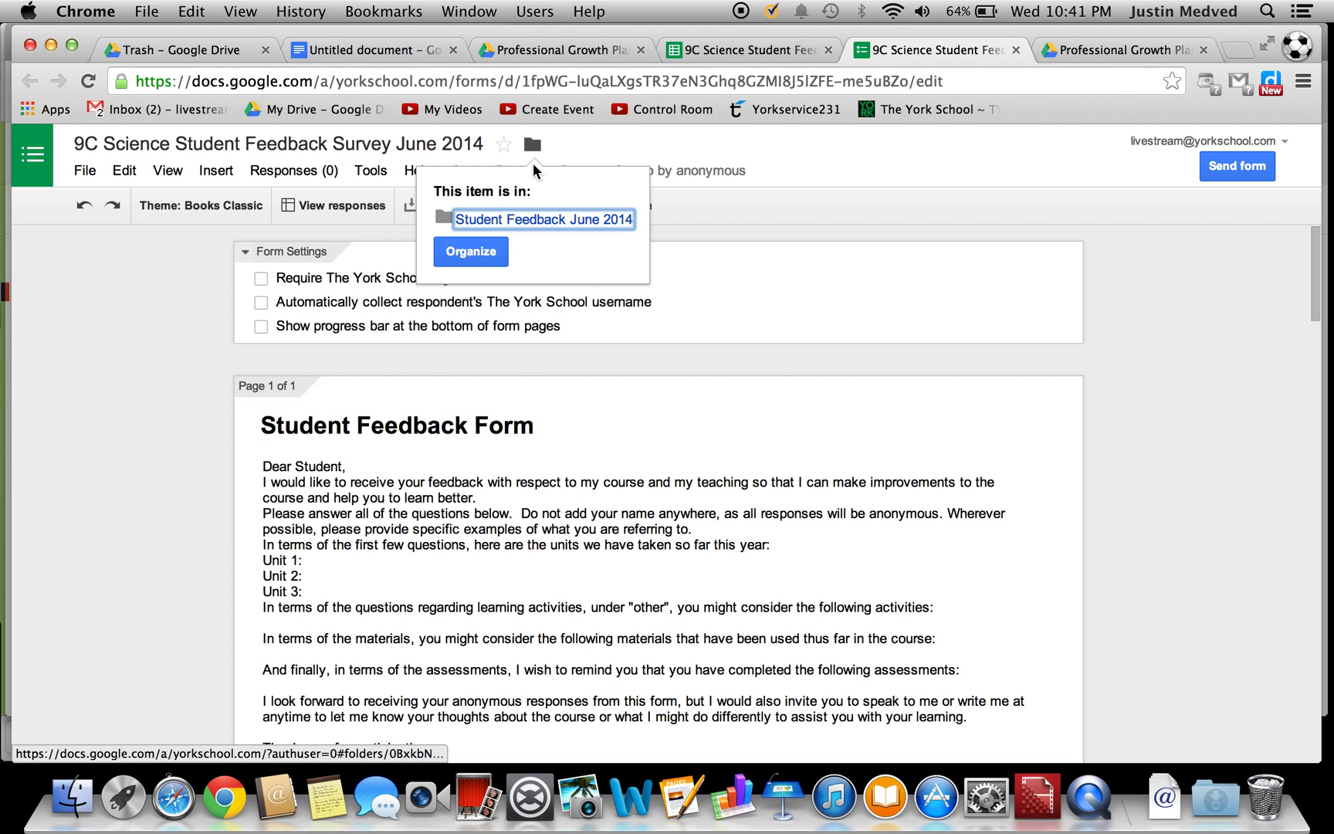
pyautogui.click(544, 228)
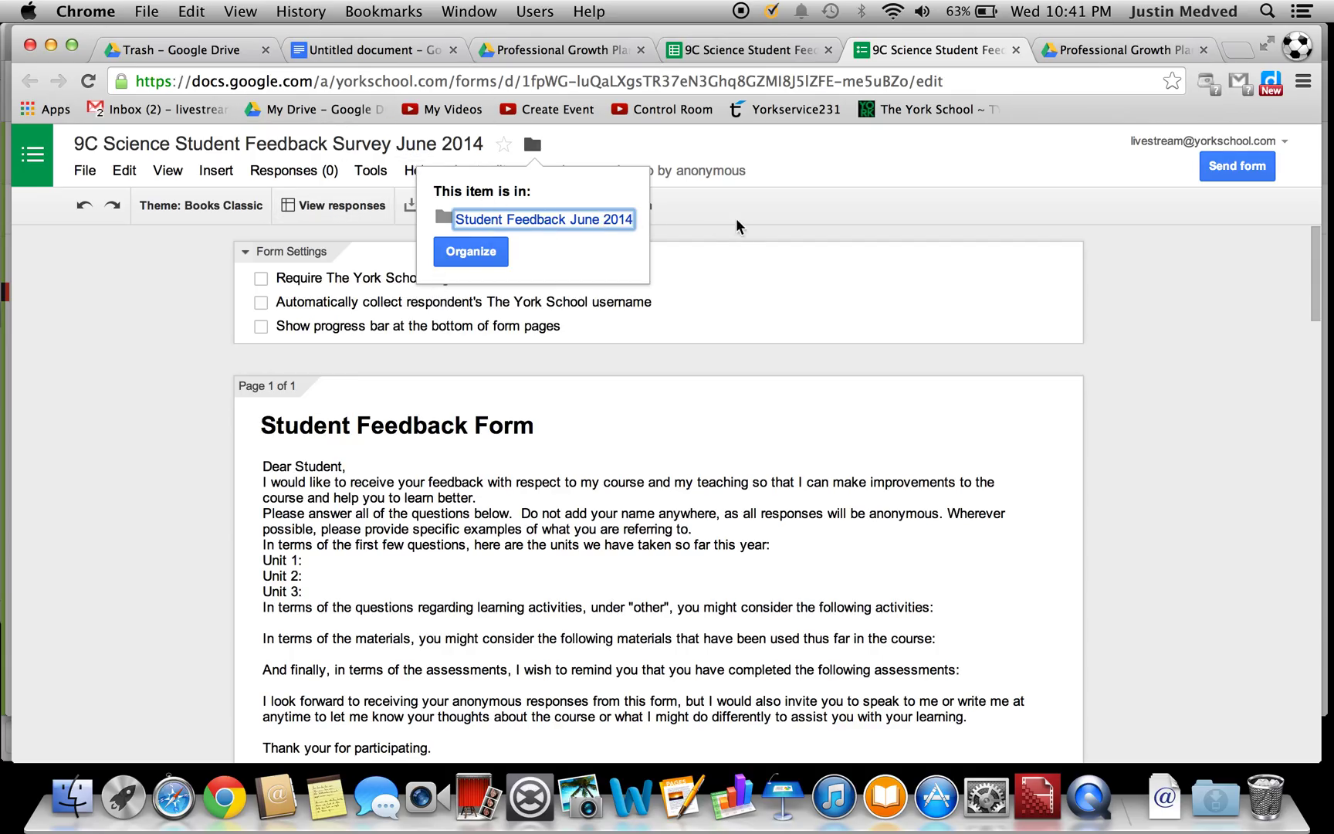
pyautogui.click(158, 358)
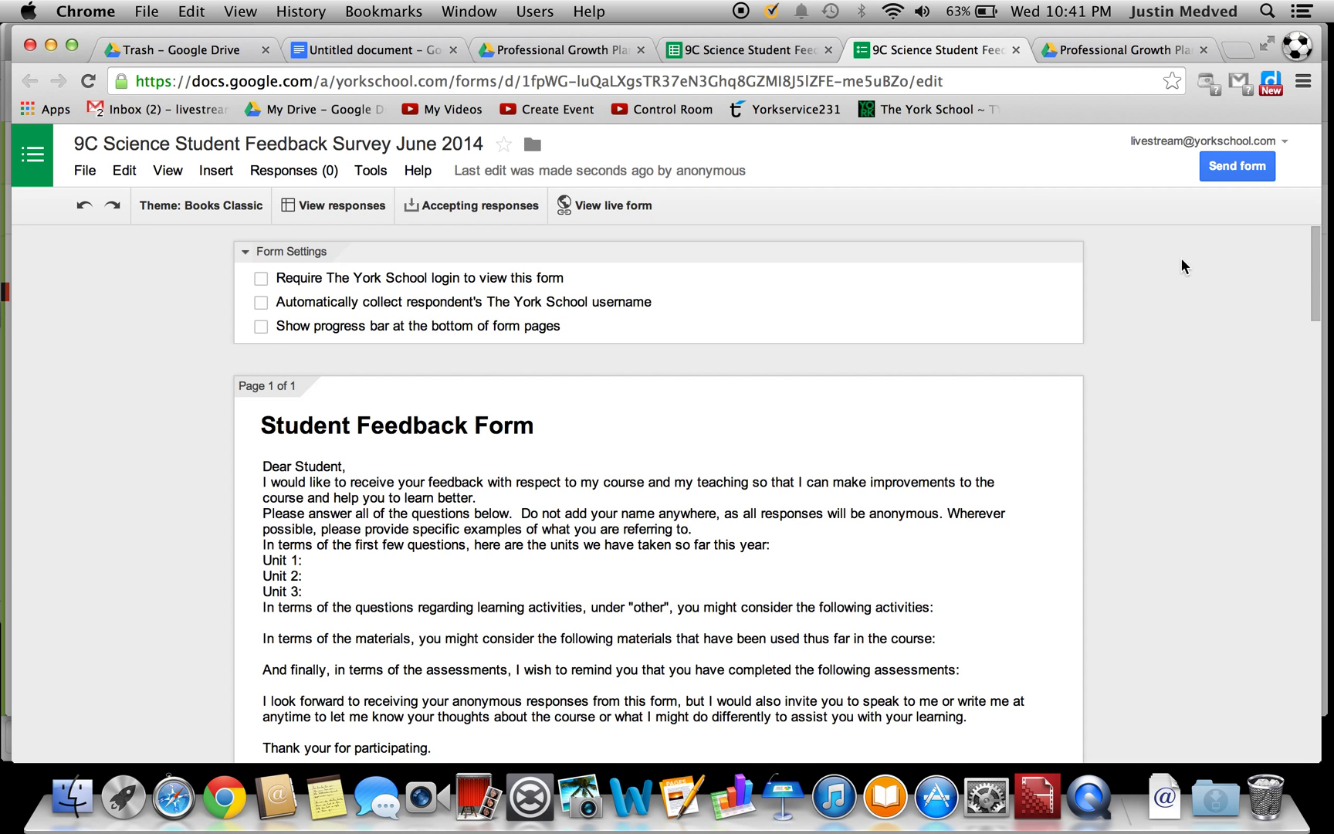
pyautogui.moveTo(1317, 267); pyautogui.dragTo(1317, 296)
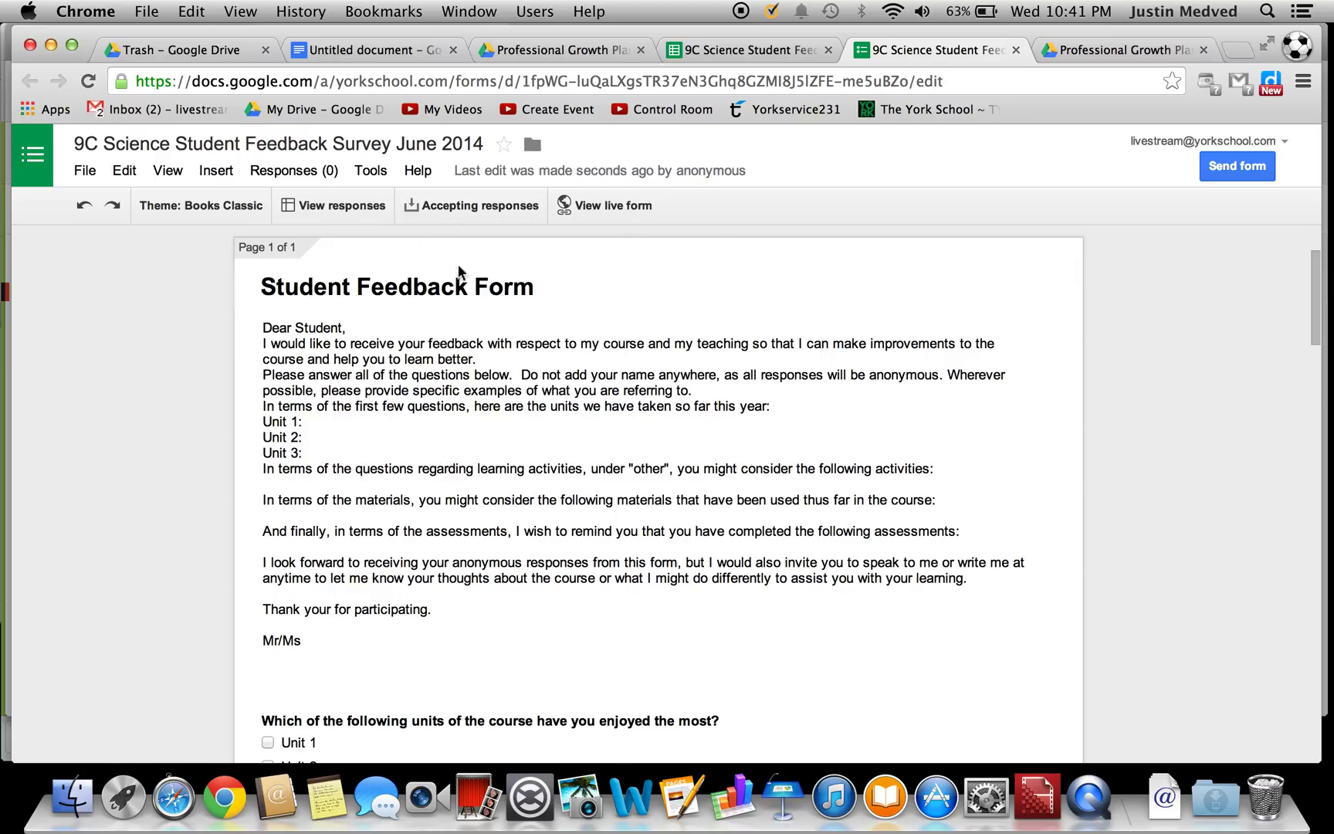
pyautogui.moveTo(554, 285); pyautogui.dragTo(255, 279)
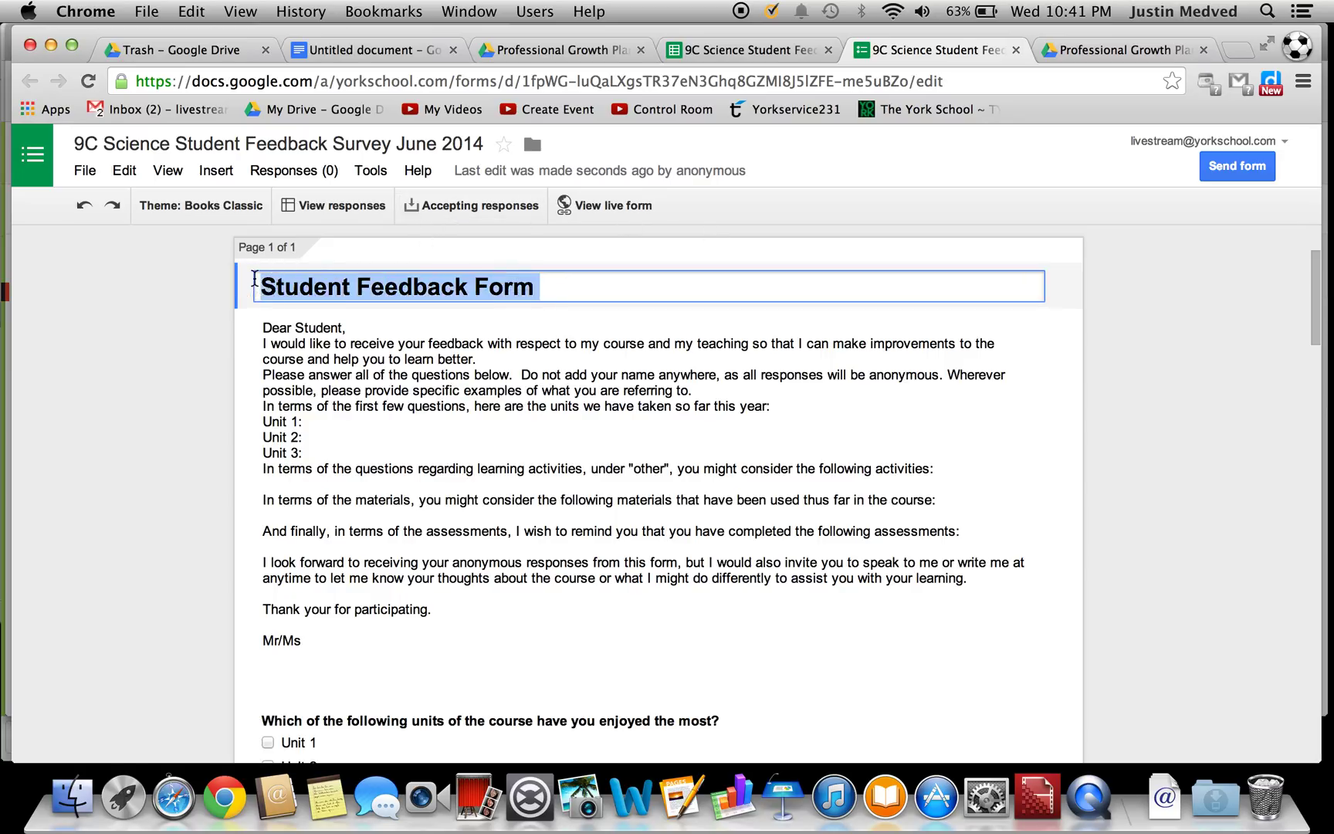
pyautogui.write('9C Science Student Feedback Survey June 2014')
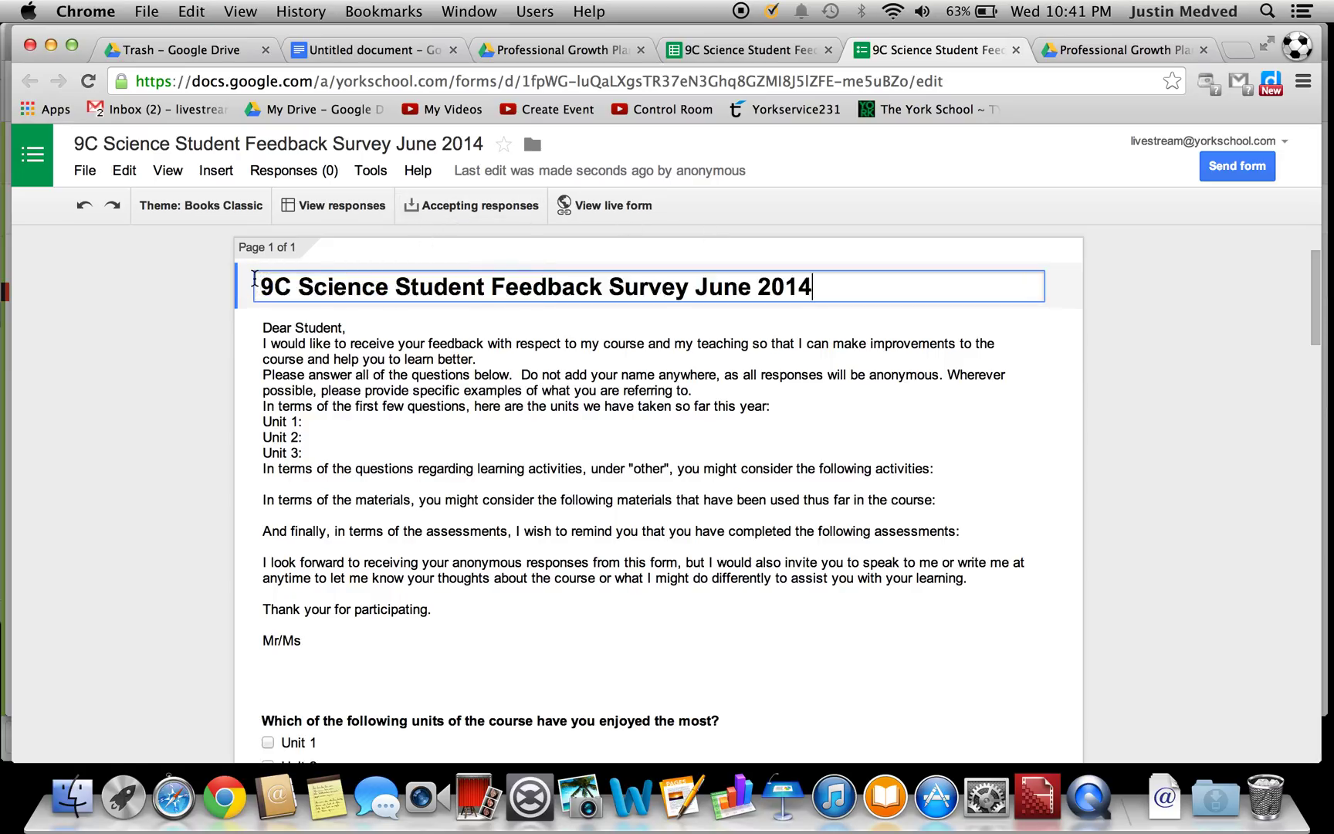
pyautogui.click(184, 307)
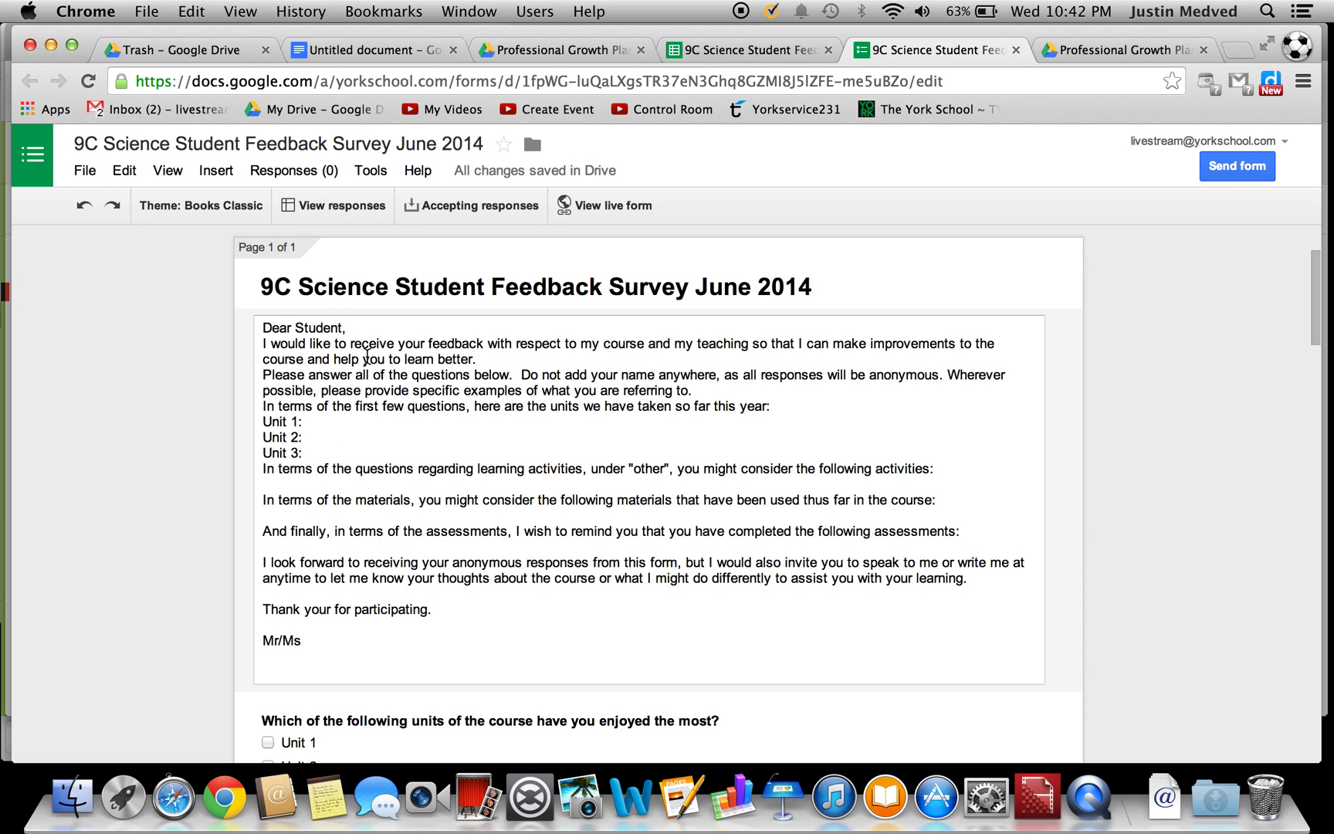
pyautogui.click(323, 427)
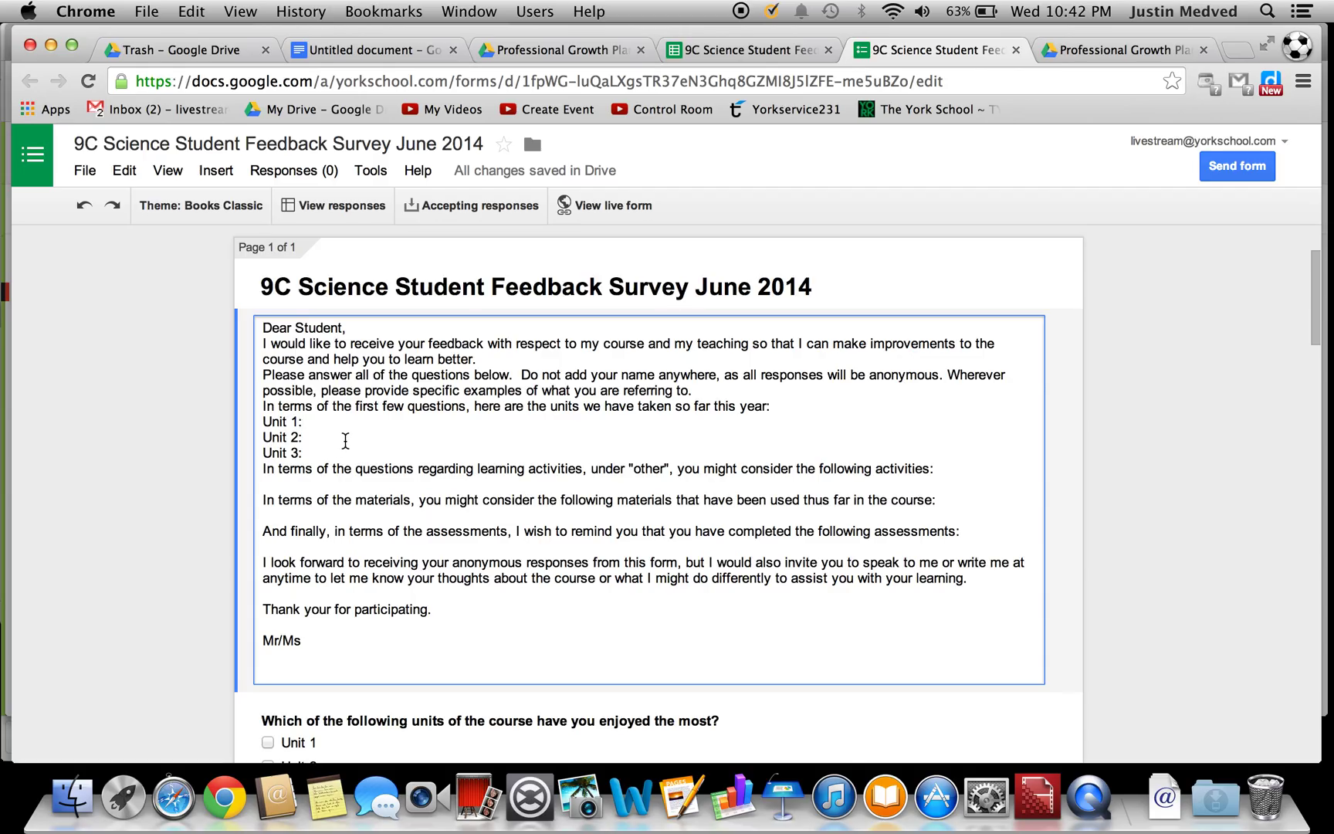
pyautogui.click(1315, 303)
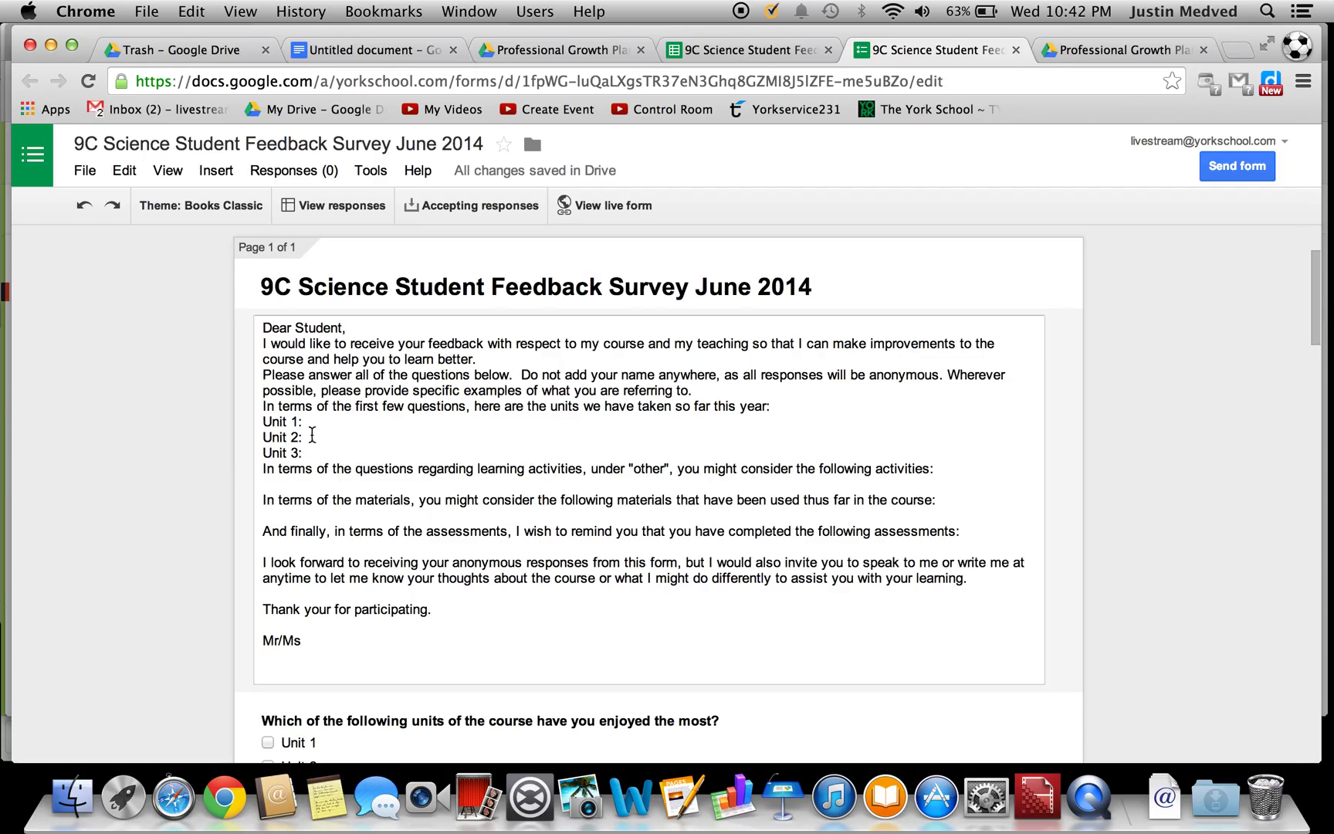
pyautogui.click(1317, 299)
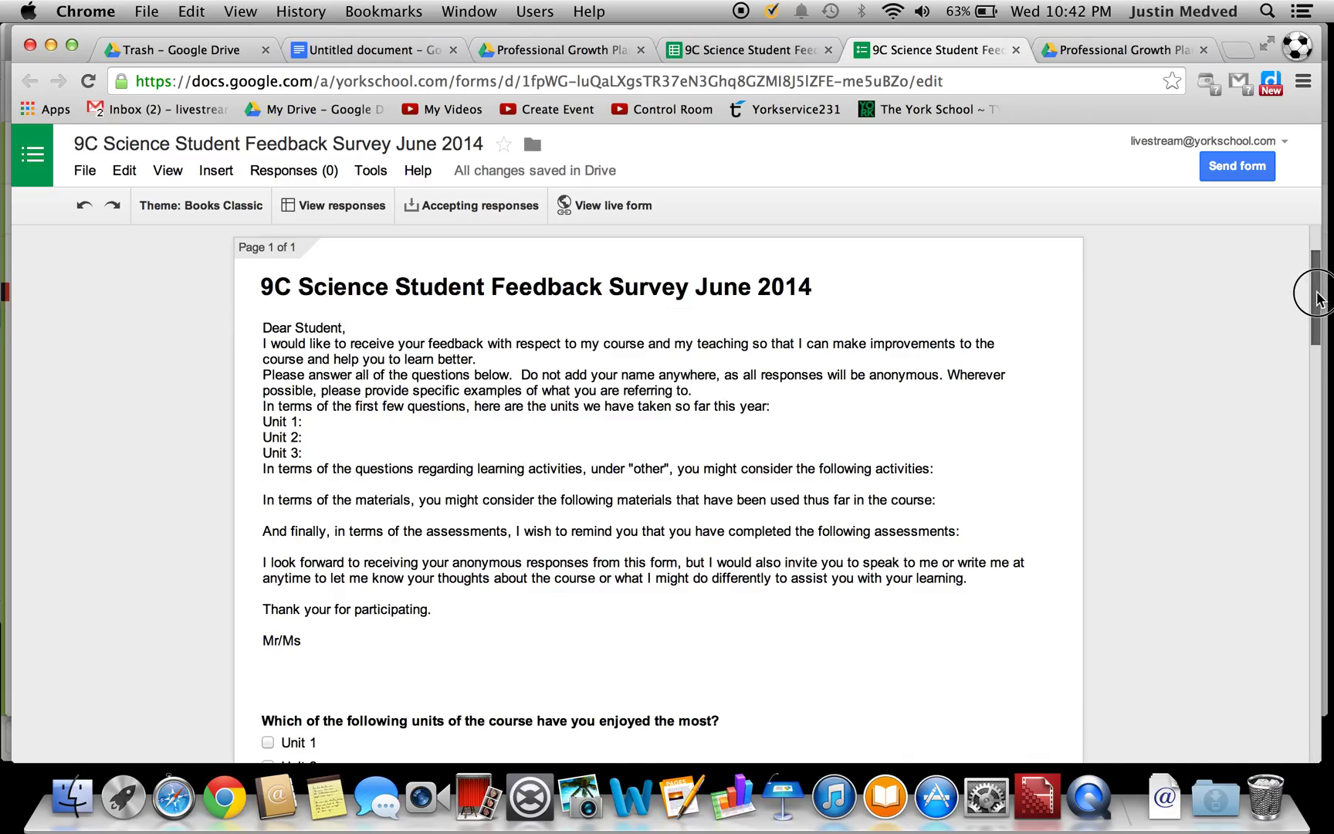
pyautogui.moveTo(1317, 300); pyautogui.dragTo(1320, 384)
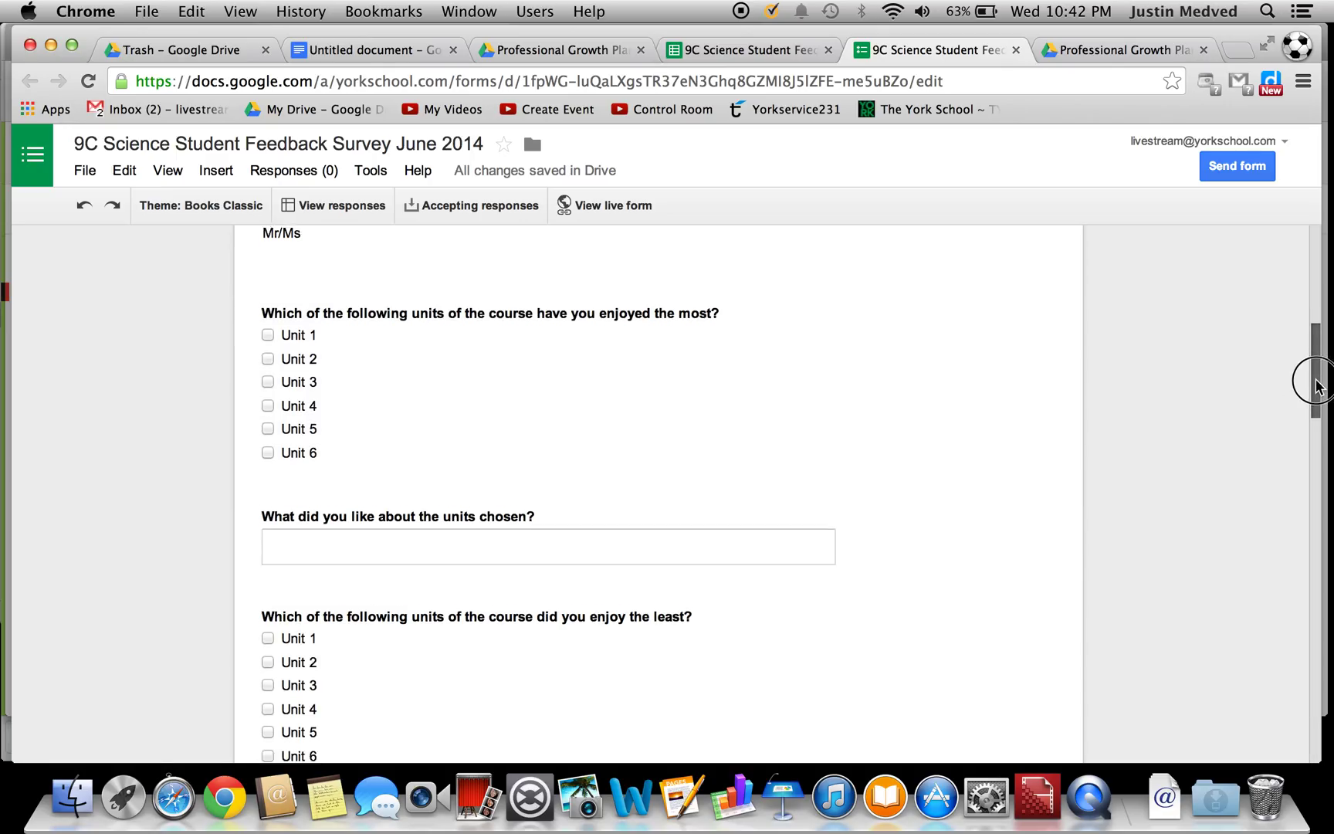
pyautogui.moveTo(1315, 382); pyautogui.dragTo(1324, 481)
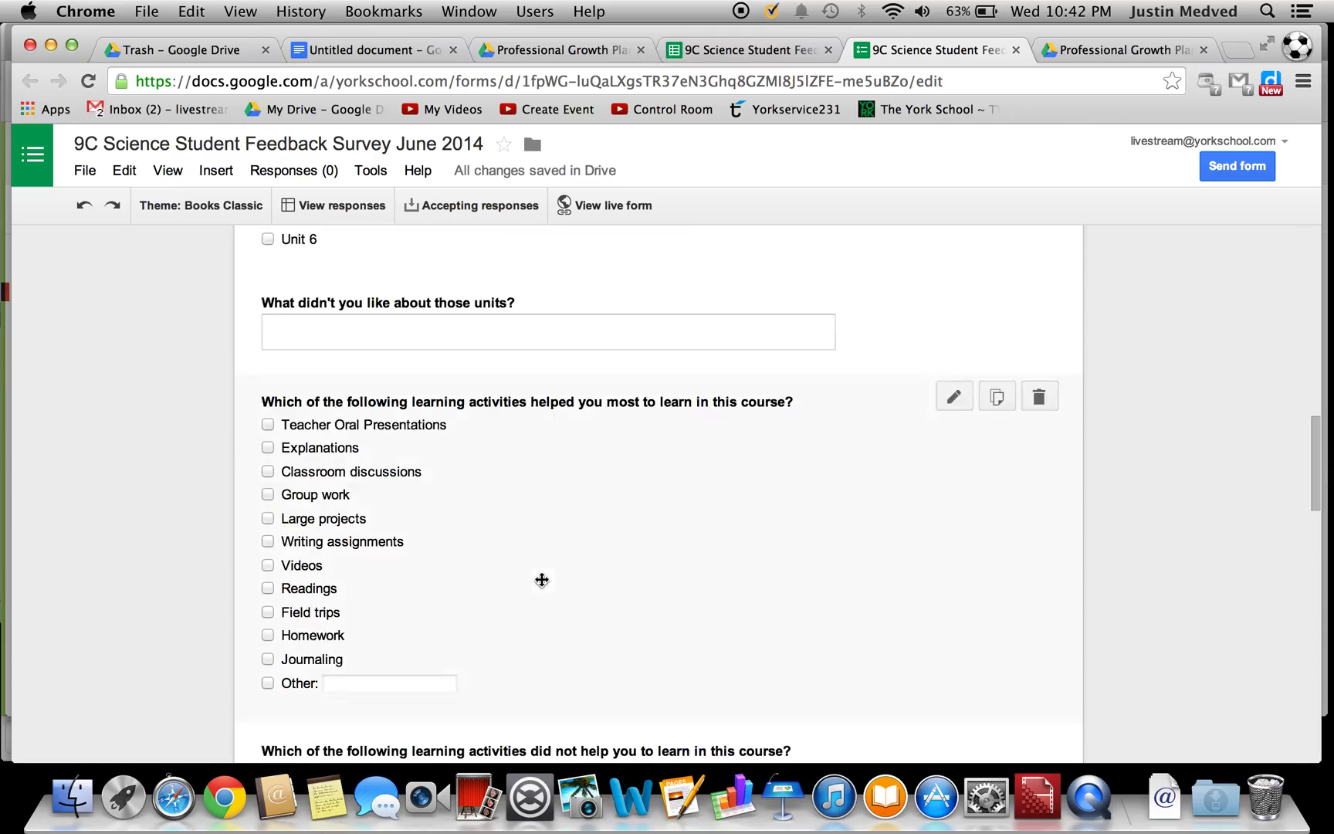
pyautogui.click(462, 515)
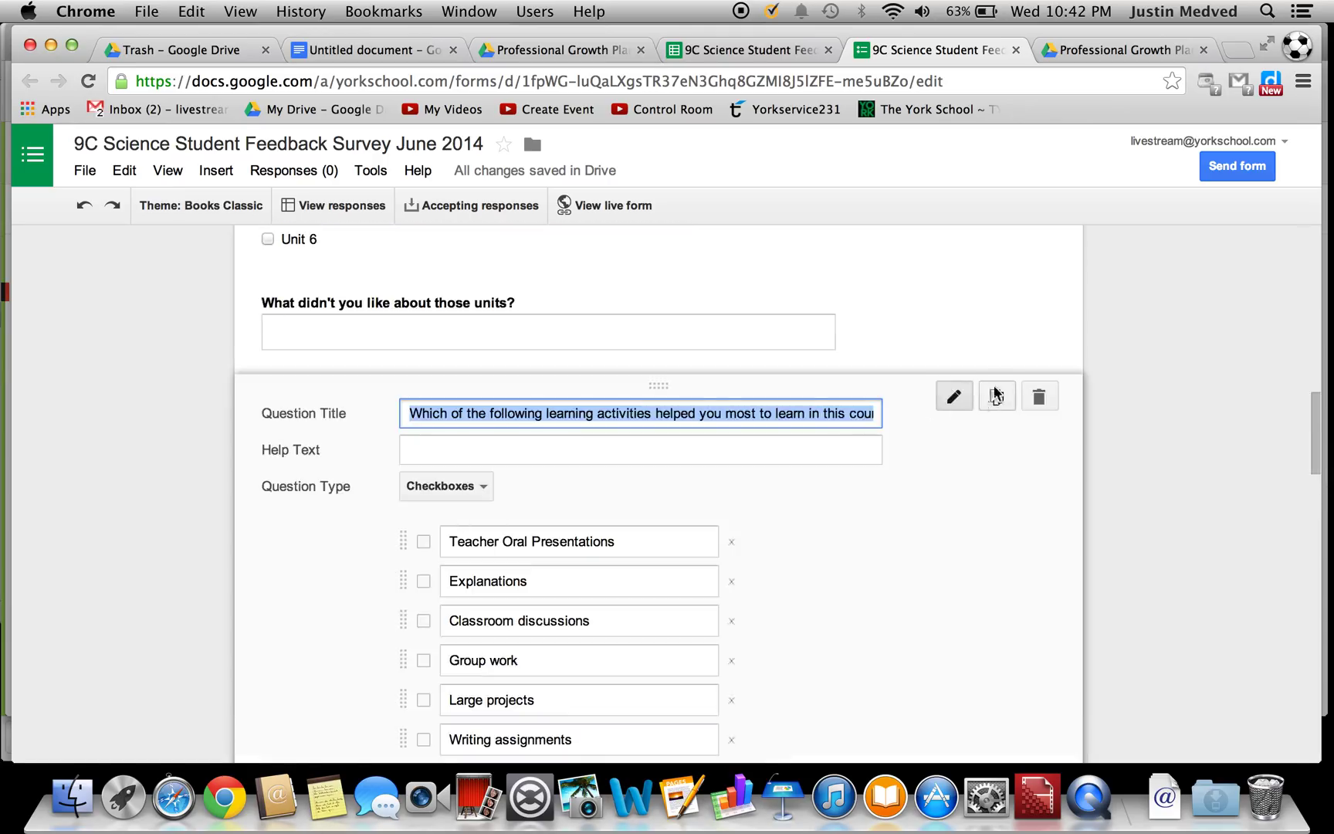
pyautogui.moveTo(1314, 438); pyautogui.dragTo(1312, 525)
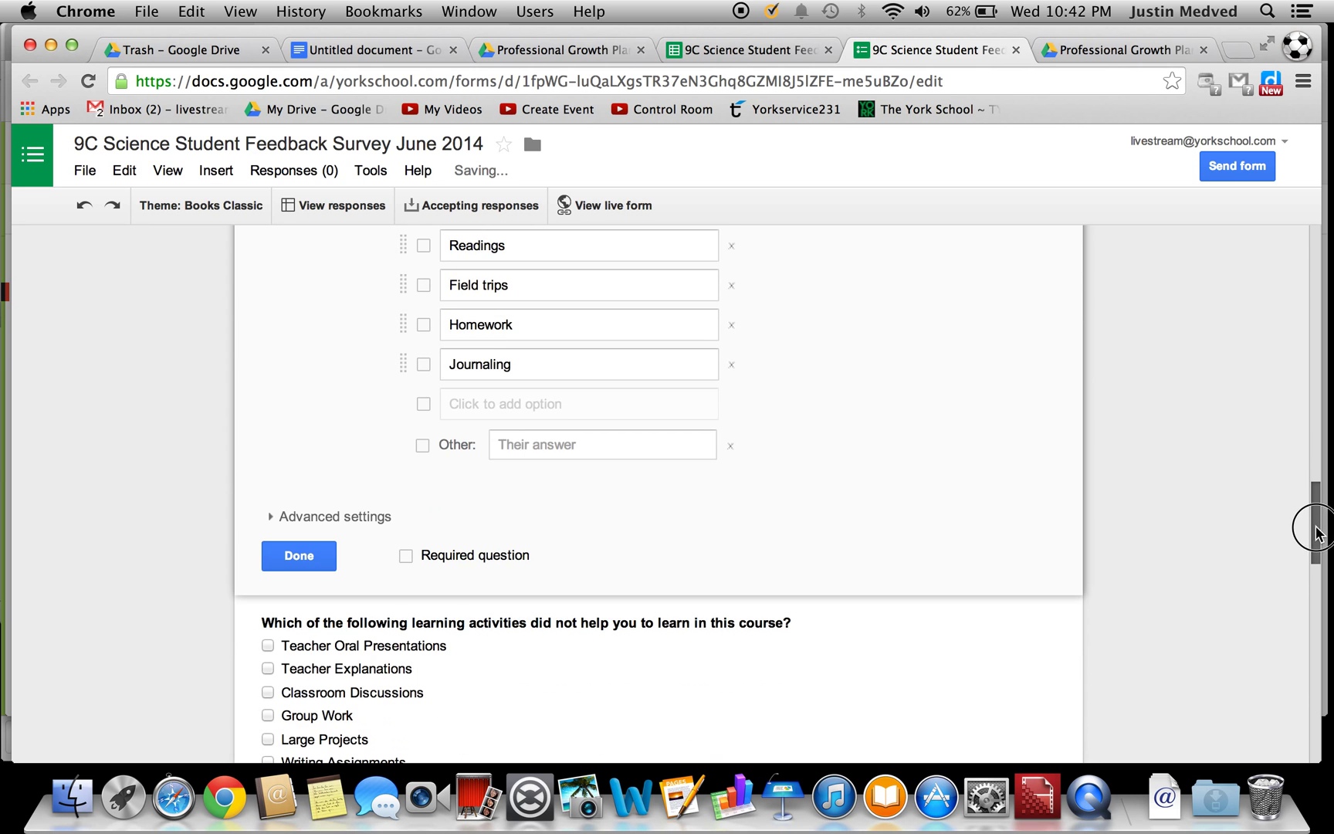
pyautogui.click(303, 553)
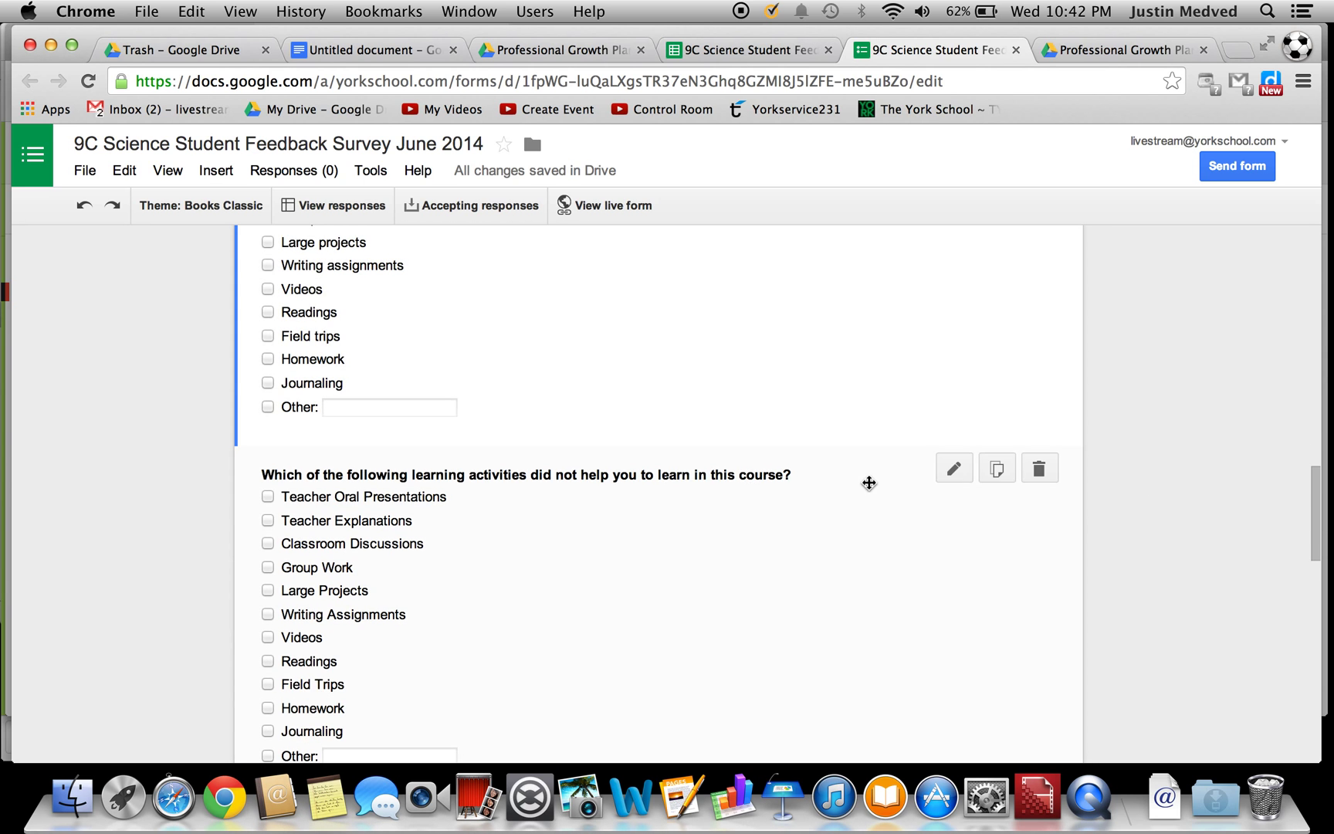
pyautogui.moveTo(1313, 499); pyautogui.dragTo(1301, 251)
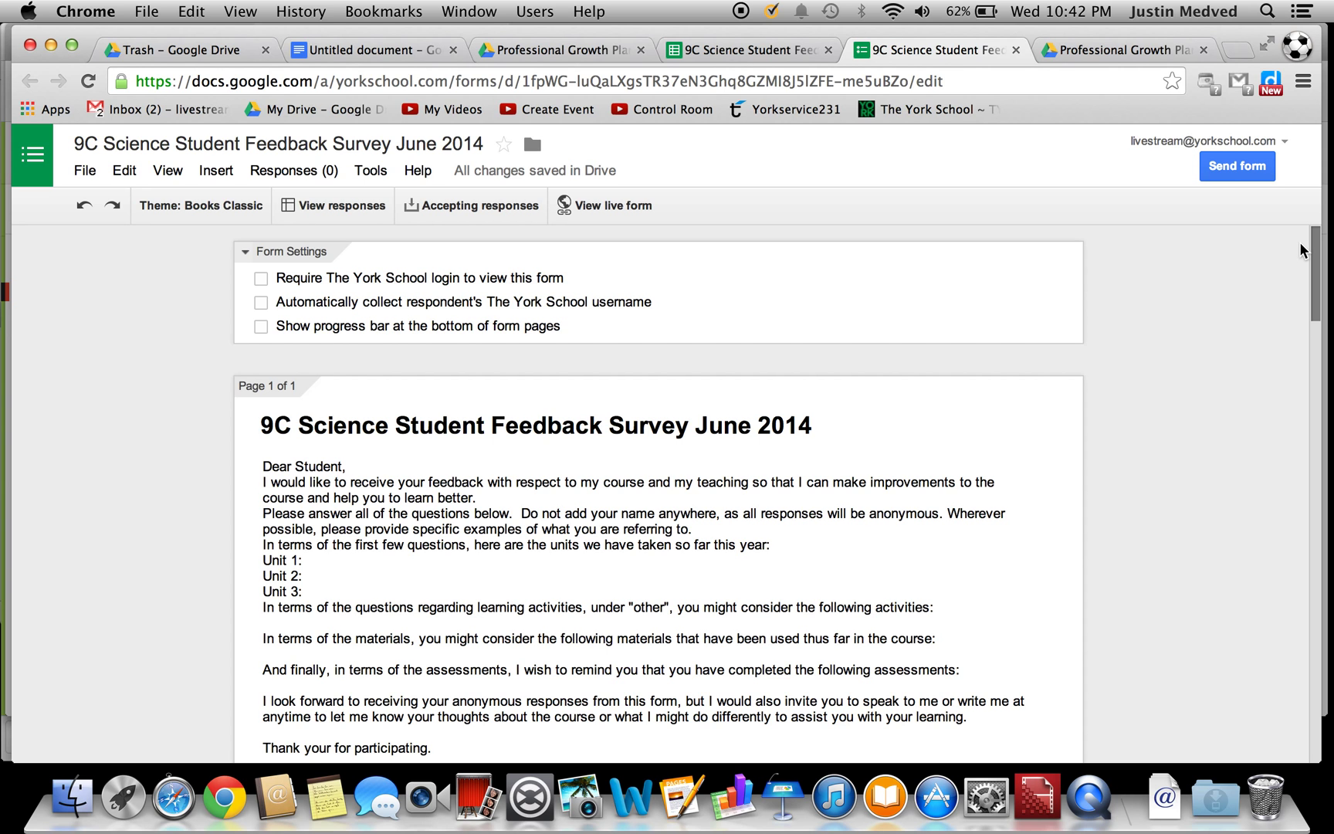
# Step: Start emailing the form to recipients, then load Gmail in a new browser tab
pyautogui.click(1232, 177)
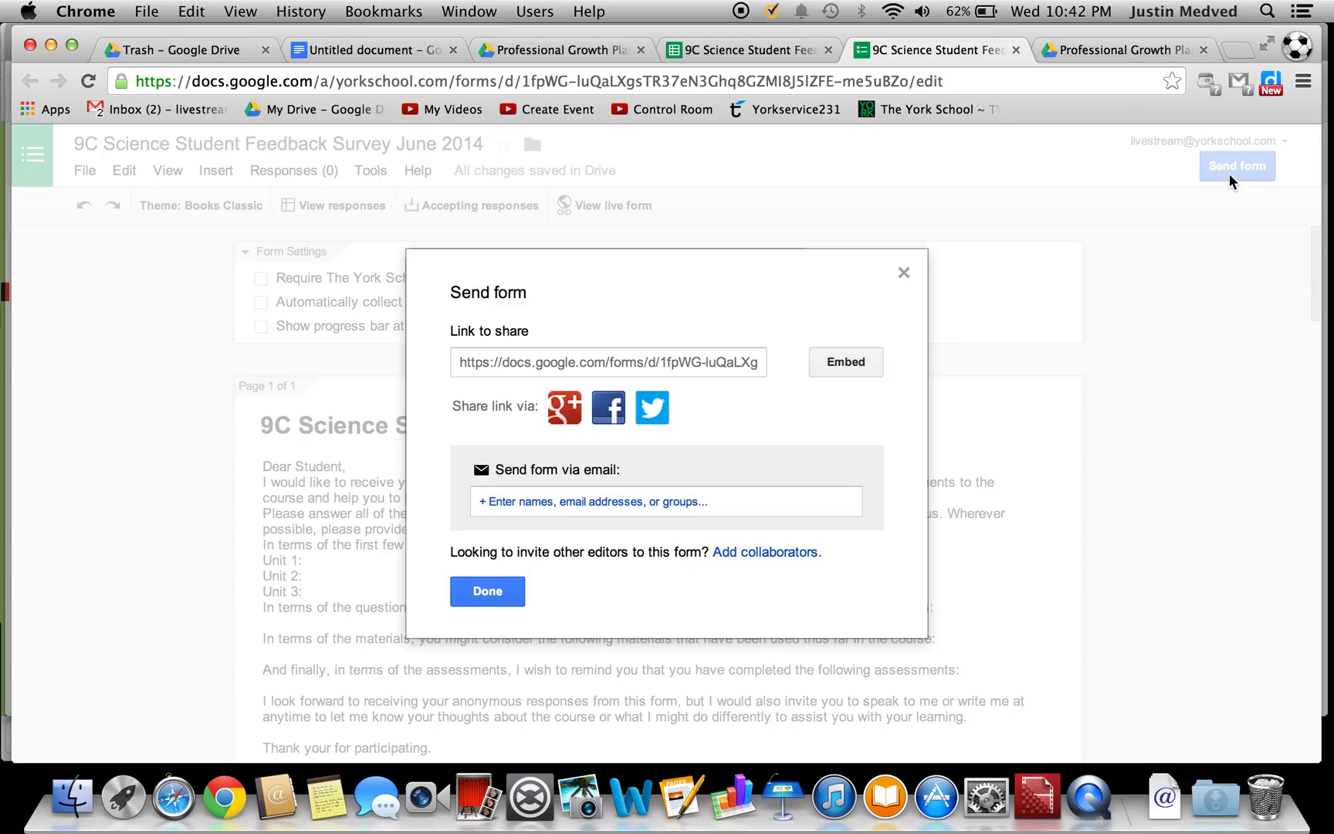
pyautogui.click(538, 501)
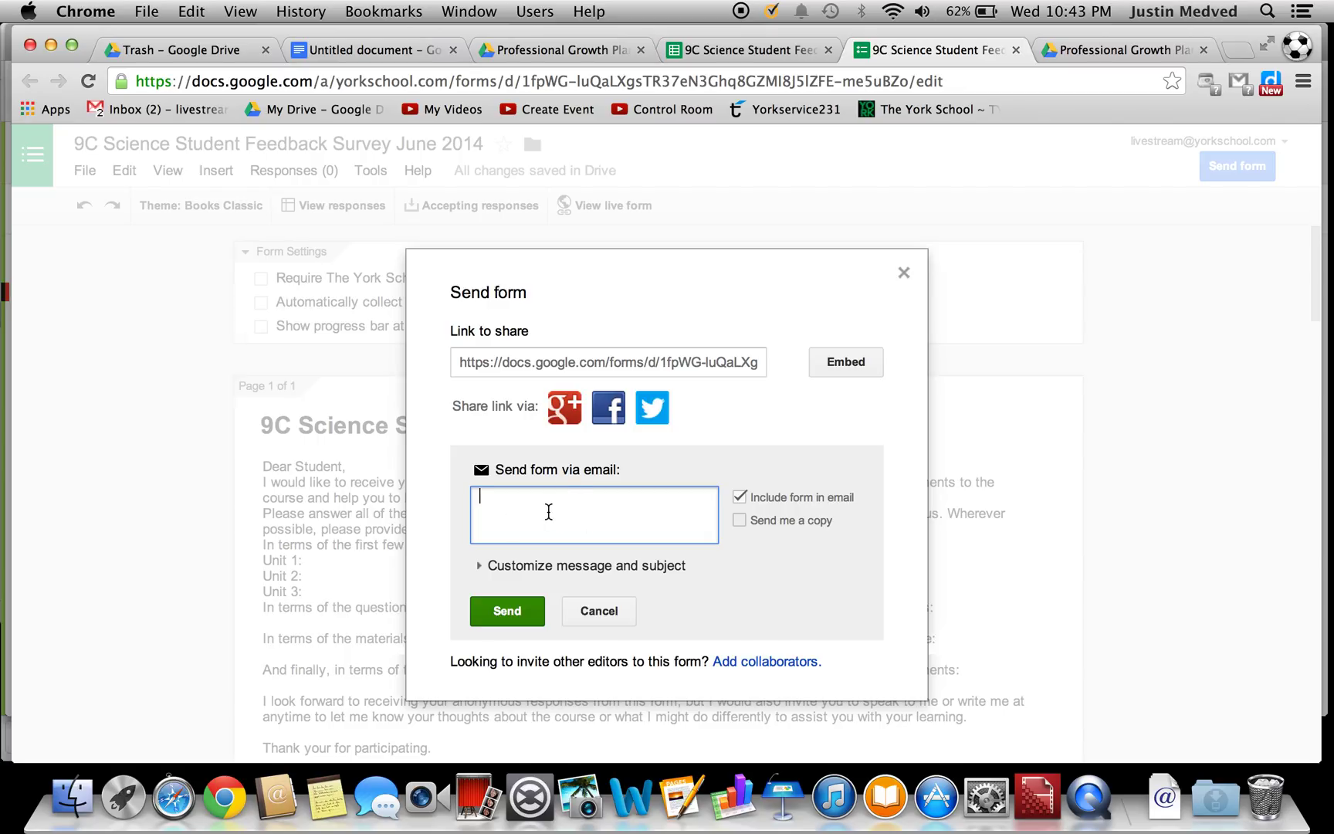
pyautogui.click(1235, 50)
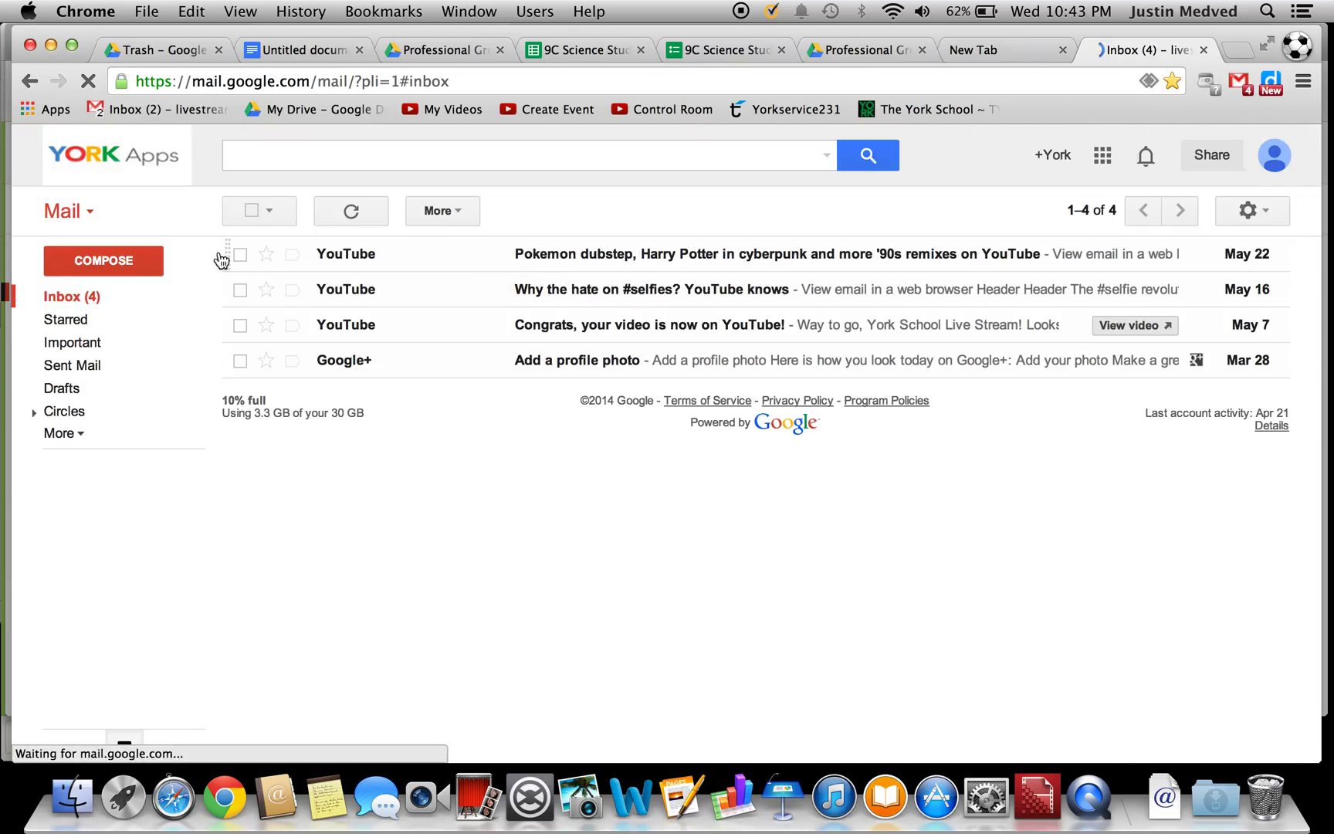
# Step: Compose a new message, adding and then removing the 9C students group as recipient
pyautogui.click(132, 258)
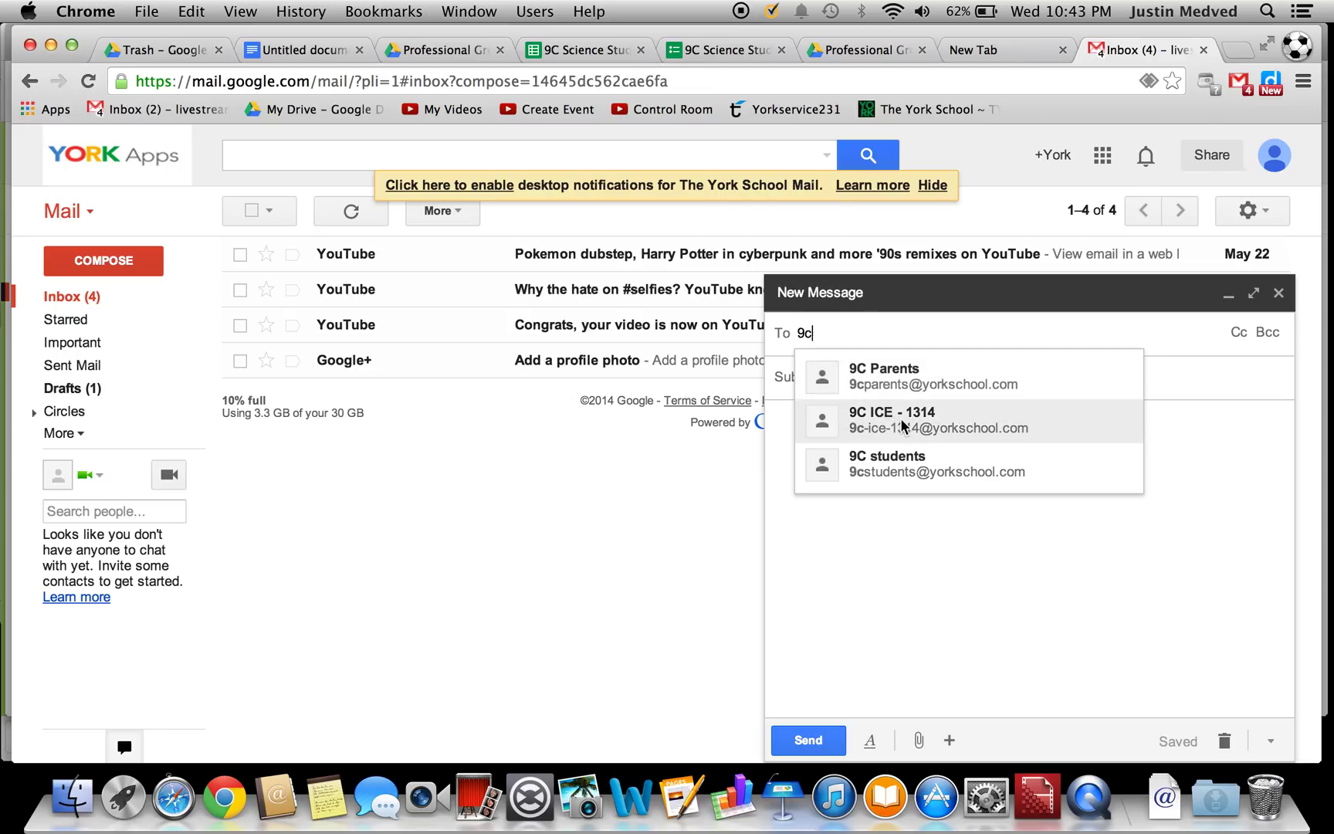
pyautogui.click(910, 466)
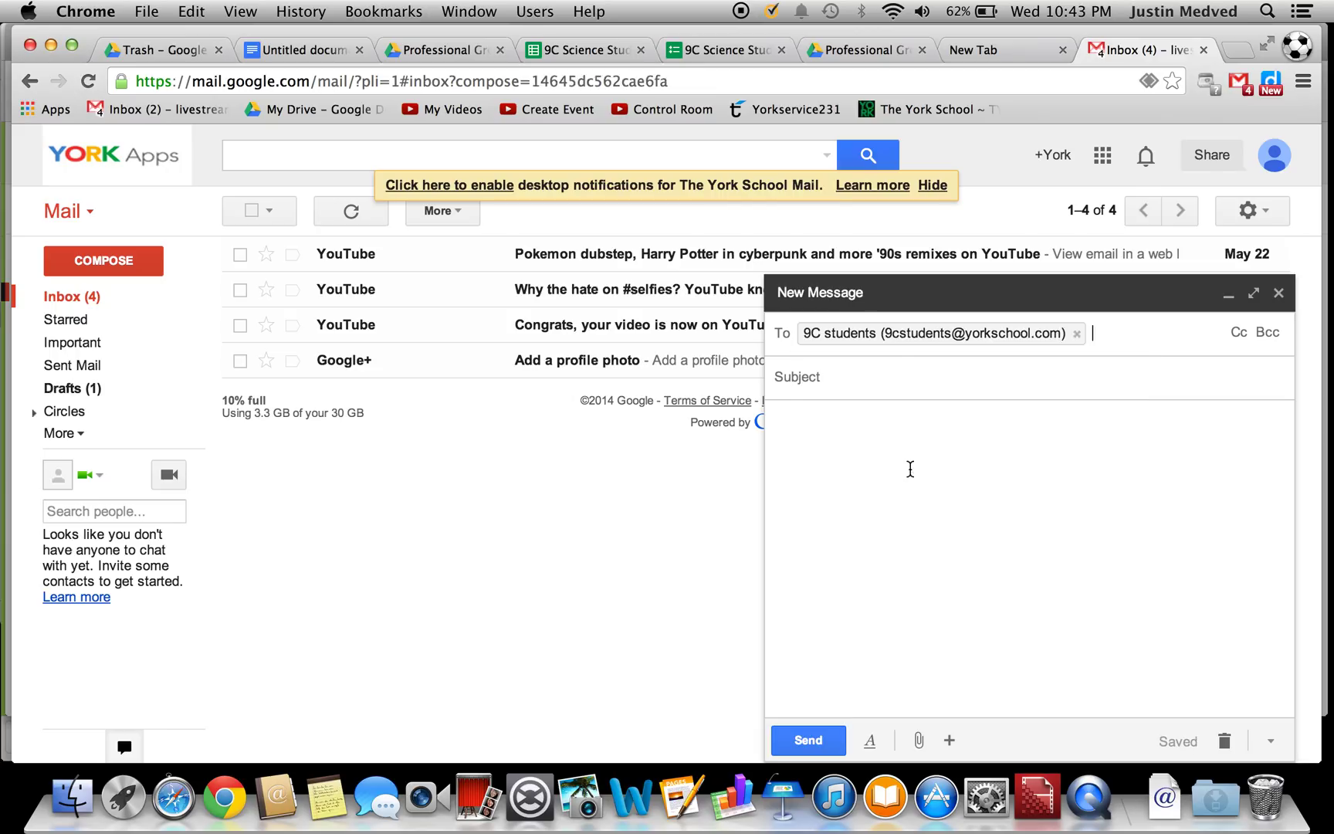
pyautogui.click(895, 335)
pyautogui.click(1077, 334)
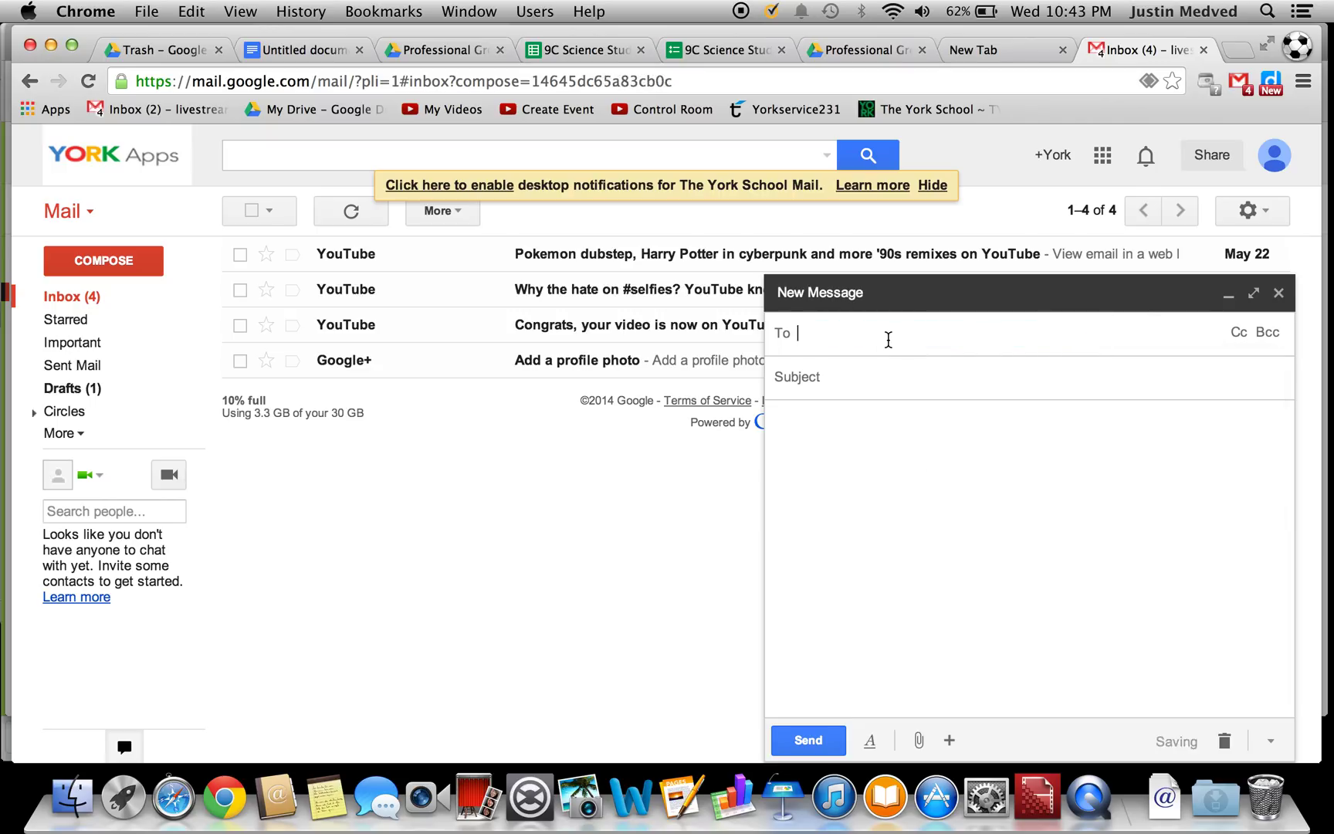
# Step: Add three colleagues to the To field via autocomplete and select all recipients to copy
pyautogui.write('just')
pyautogui.click(907, 378)
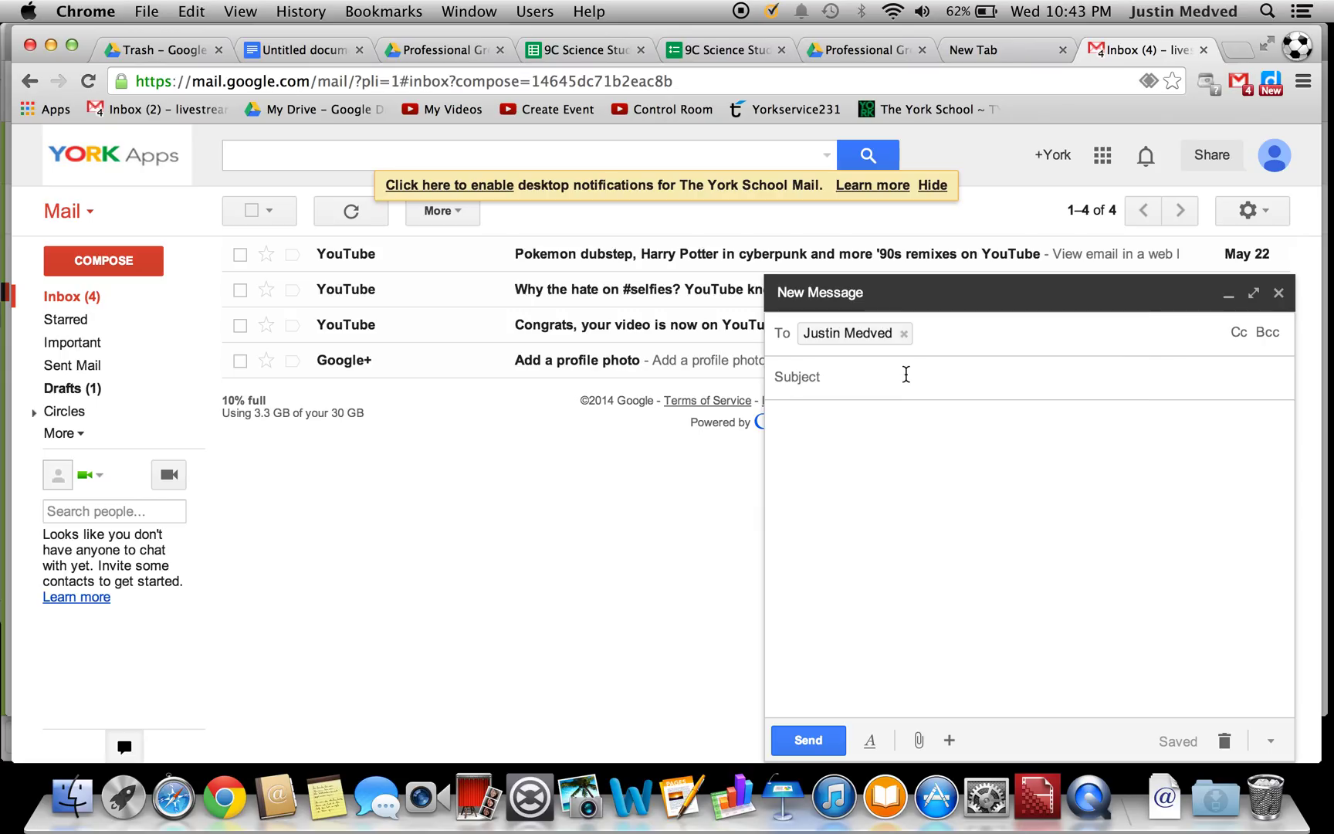
pyautogui.write('helen')
pyautogui.click(915, 386)
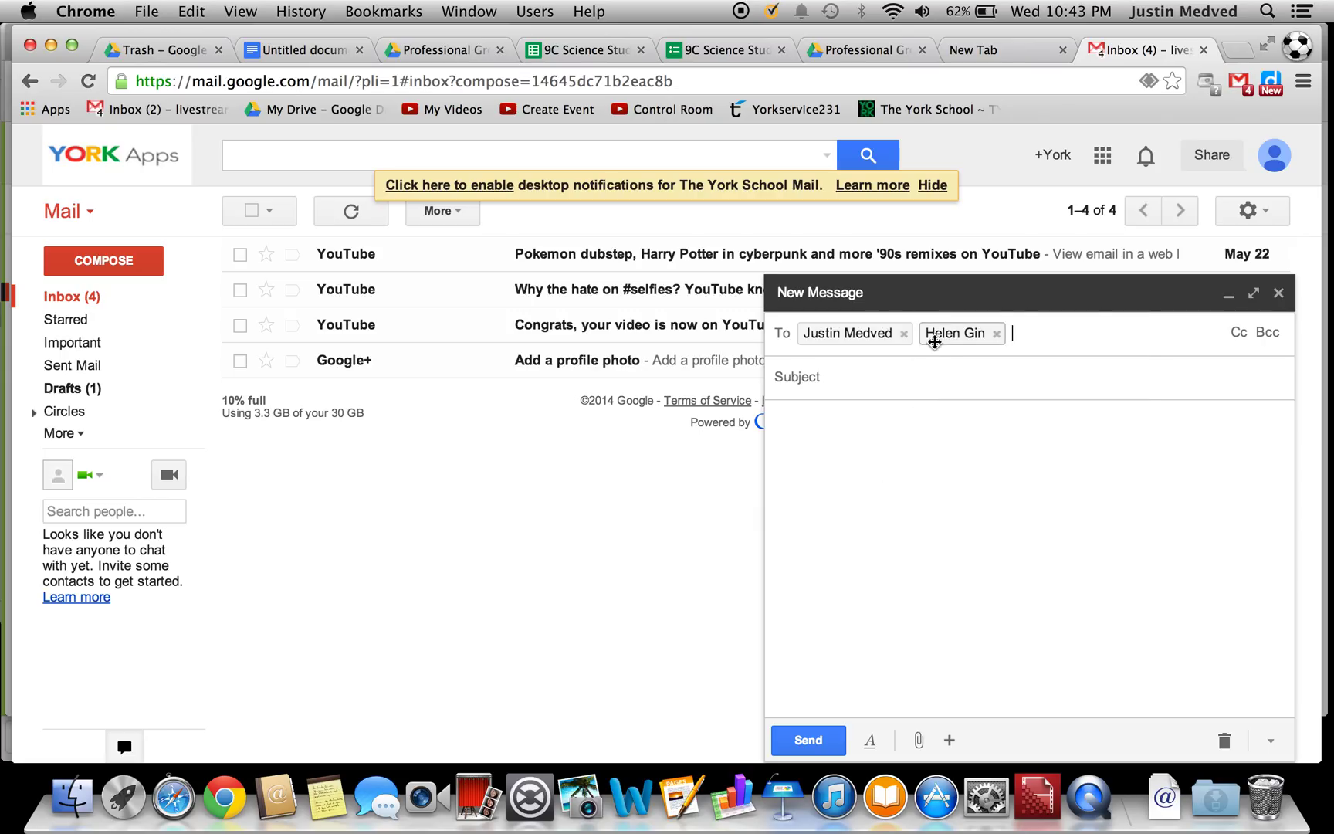
pyautogui.write('david')
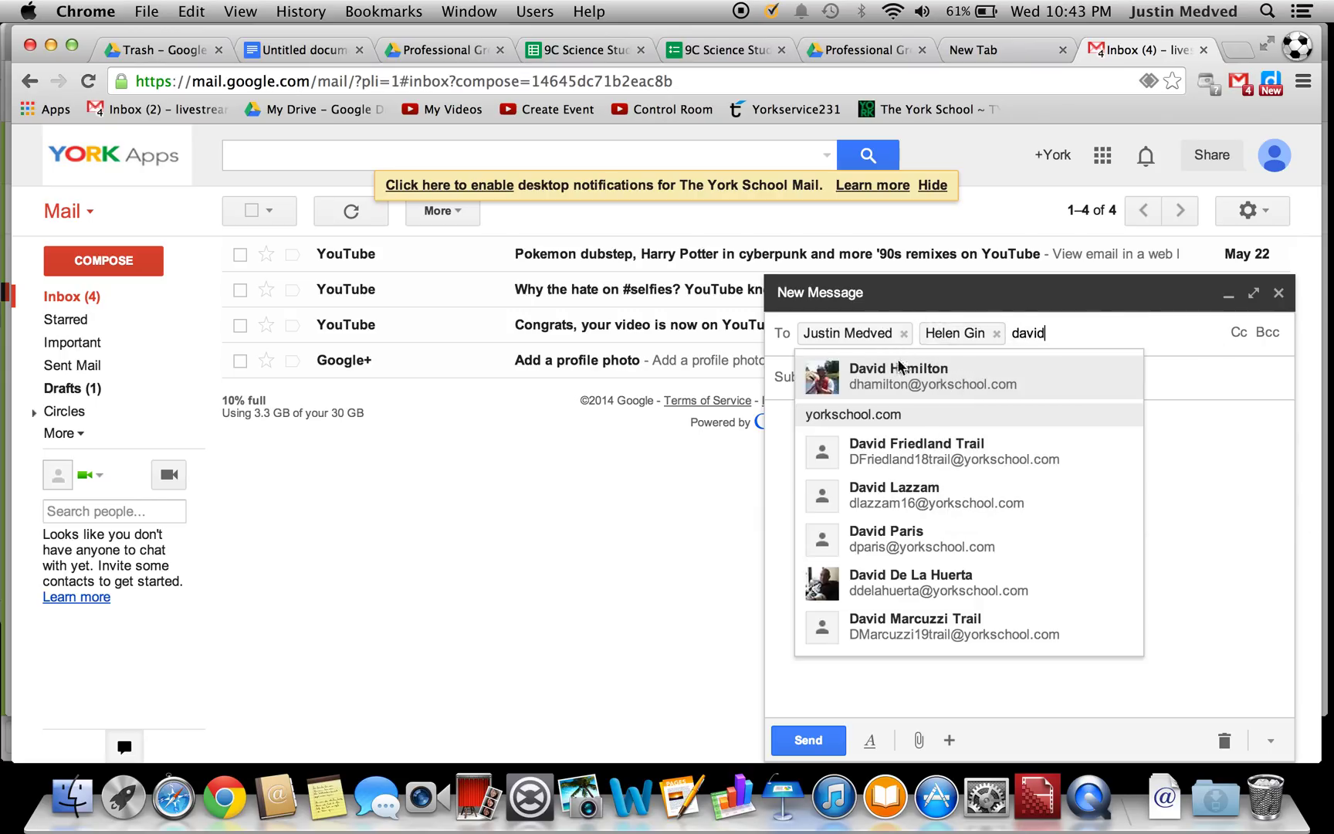
pyautogui.click(1005, 359)
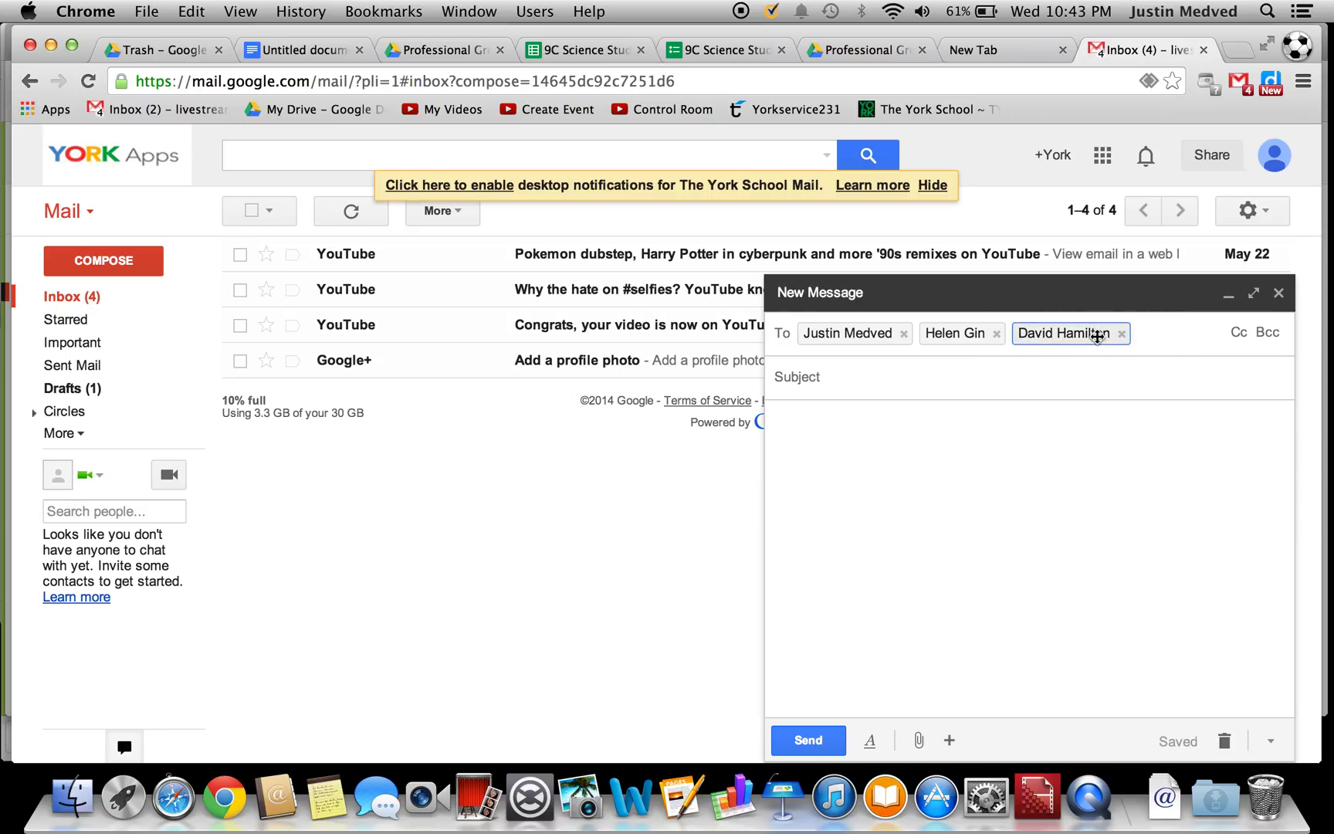
pyautogui.press('super+a')
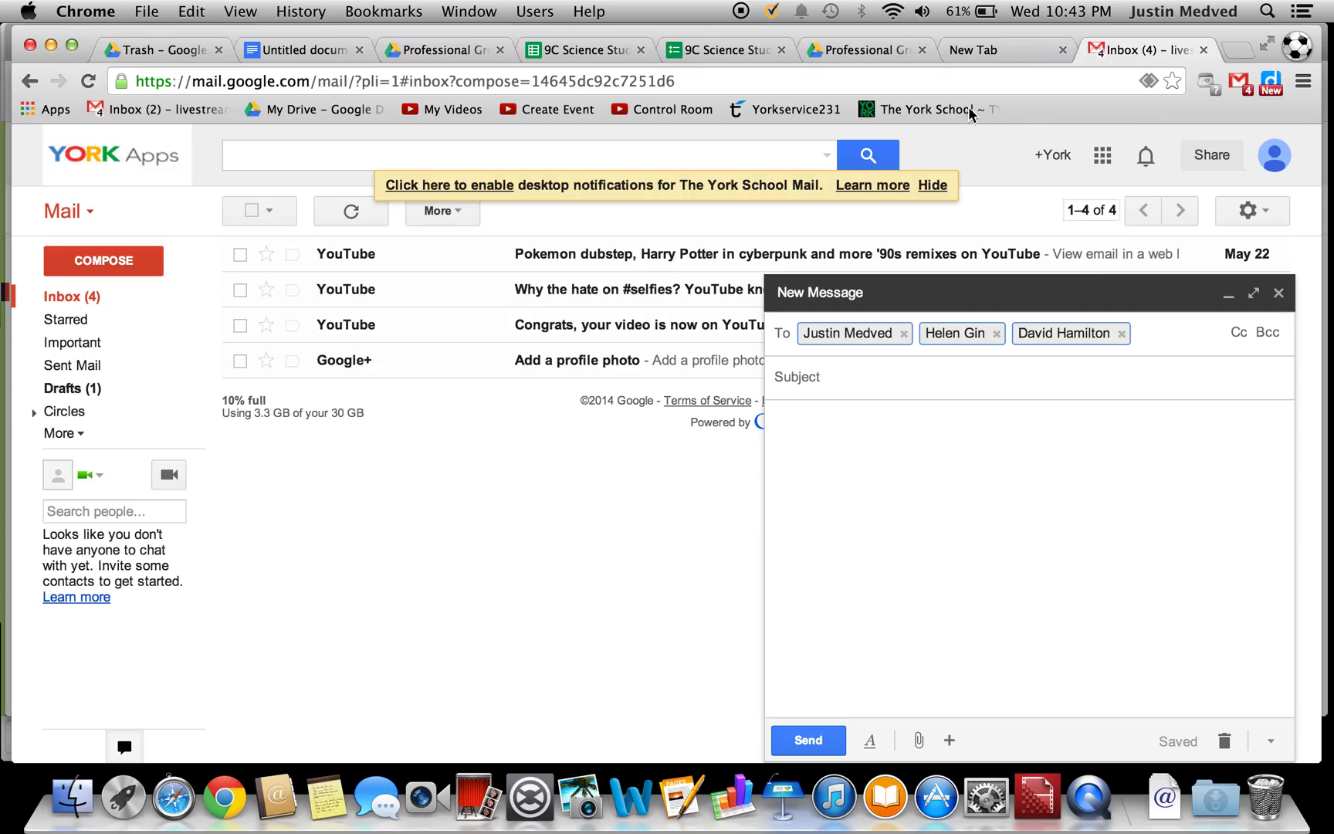
# Step: Paste the three colleagues' addresses into the form's email field, then cancel and close the send window
pyautogui.click(699, 54)
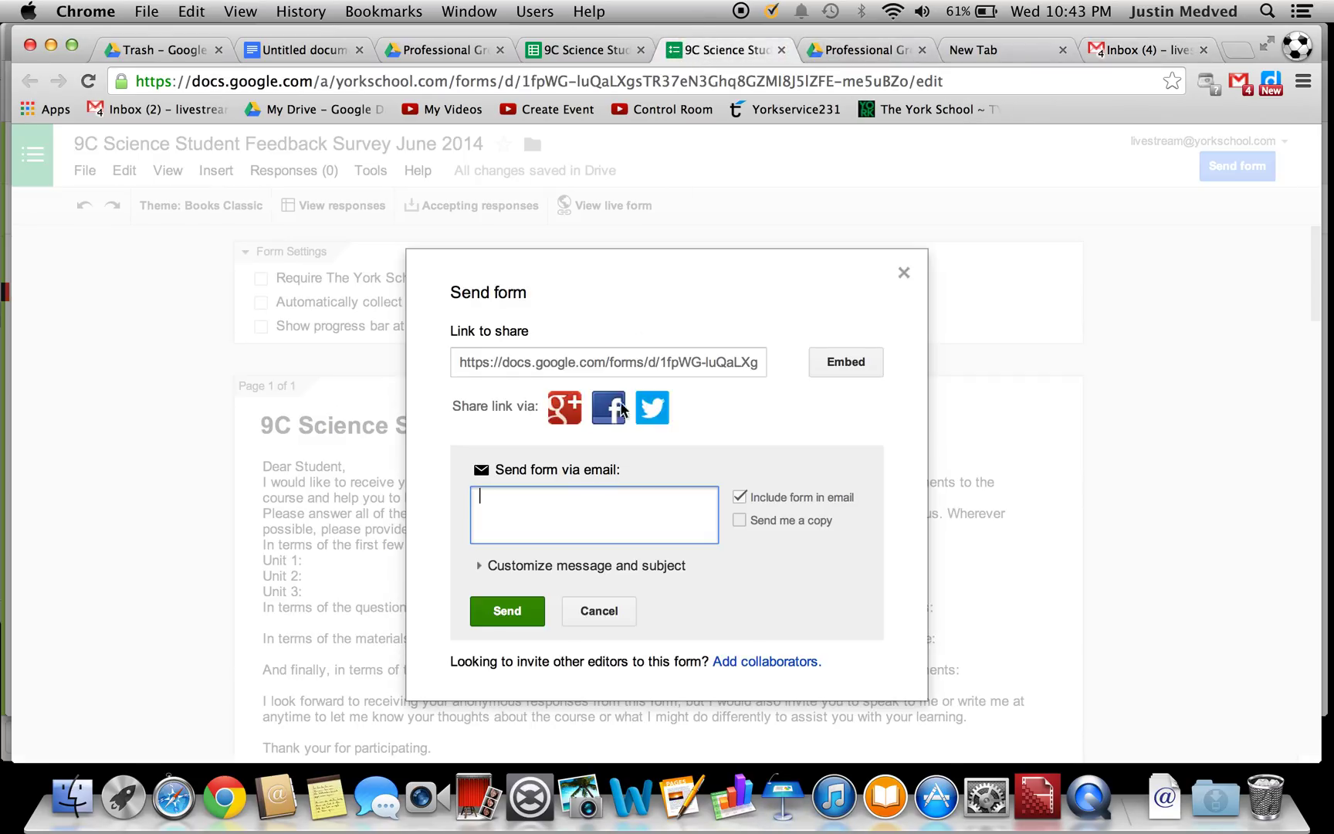
pyautogui.press('super+v')
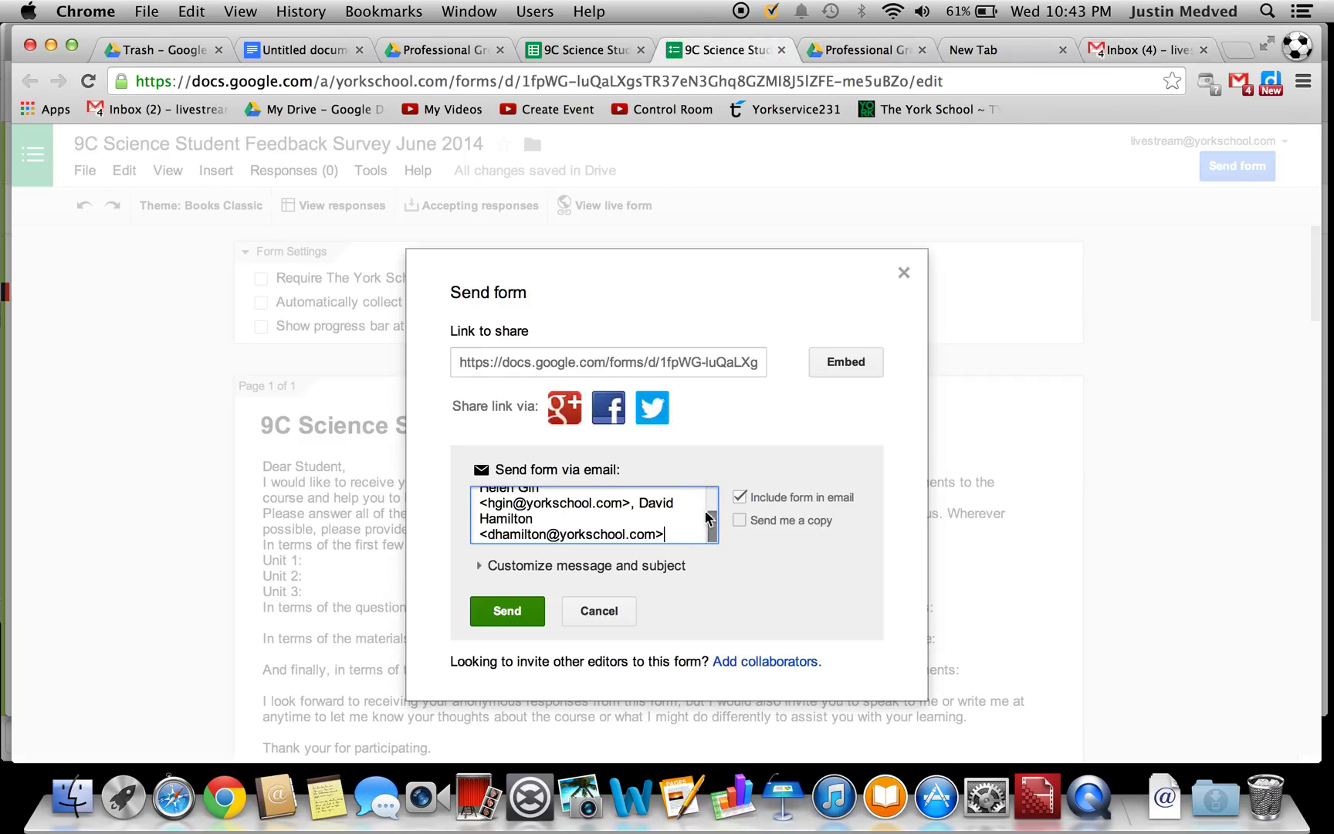
pyautogui.moveTo(711, 527)
pyautogui.mouseDown()
pyautogui.moveTo(706, 500)
pyautogui.moveTo(711, 536)
pyautogui.mouseUp()
pyautogui.click(600, 611)
pyautogui.click(461, 603)
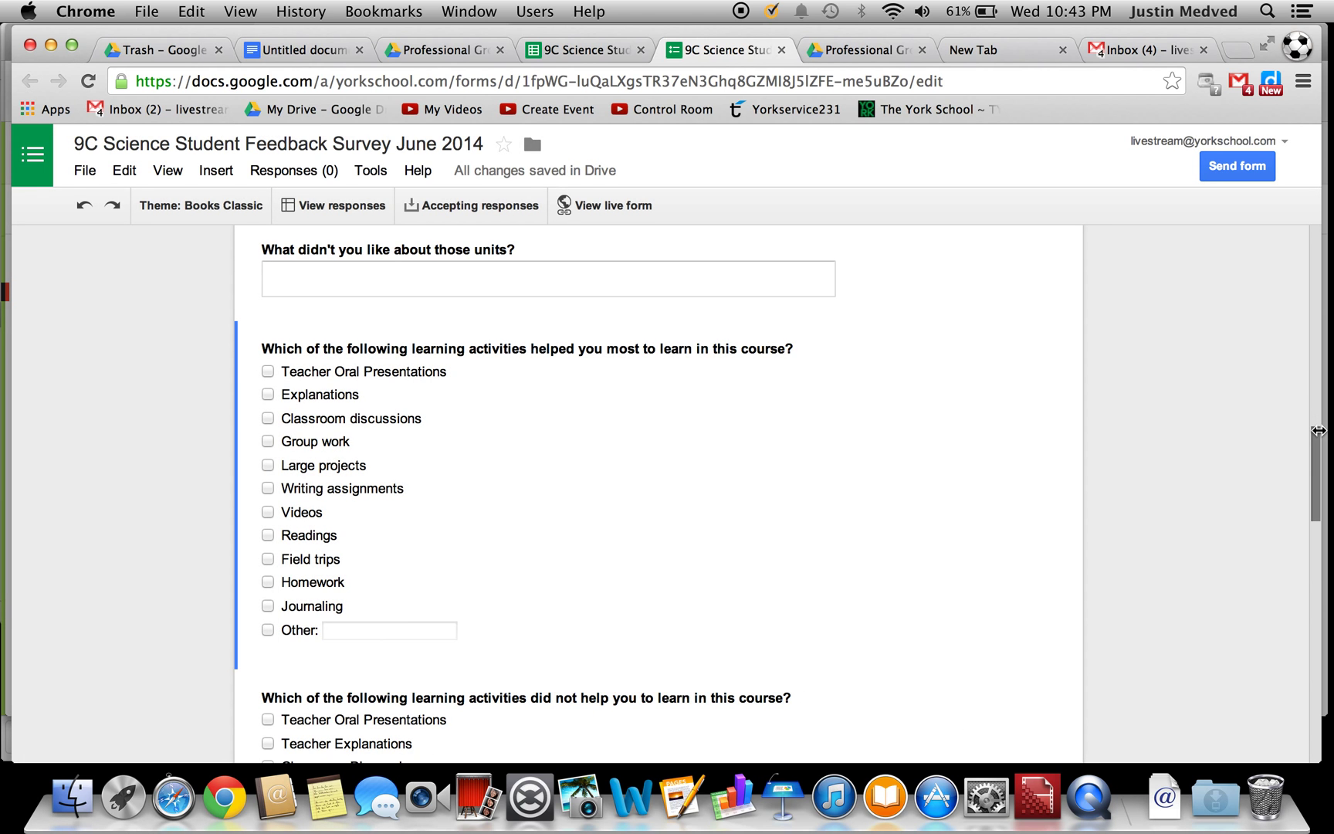
pyautogui.moveTo(1315, 429); pyautogui.dragTo(1313, 226)
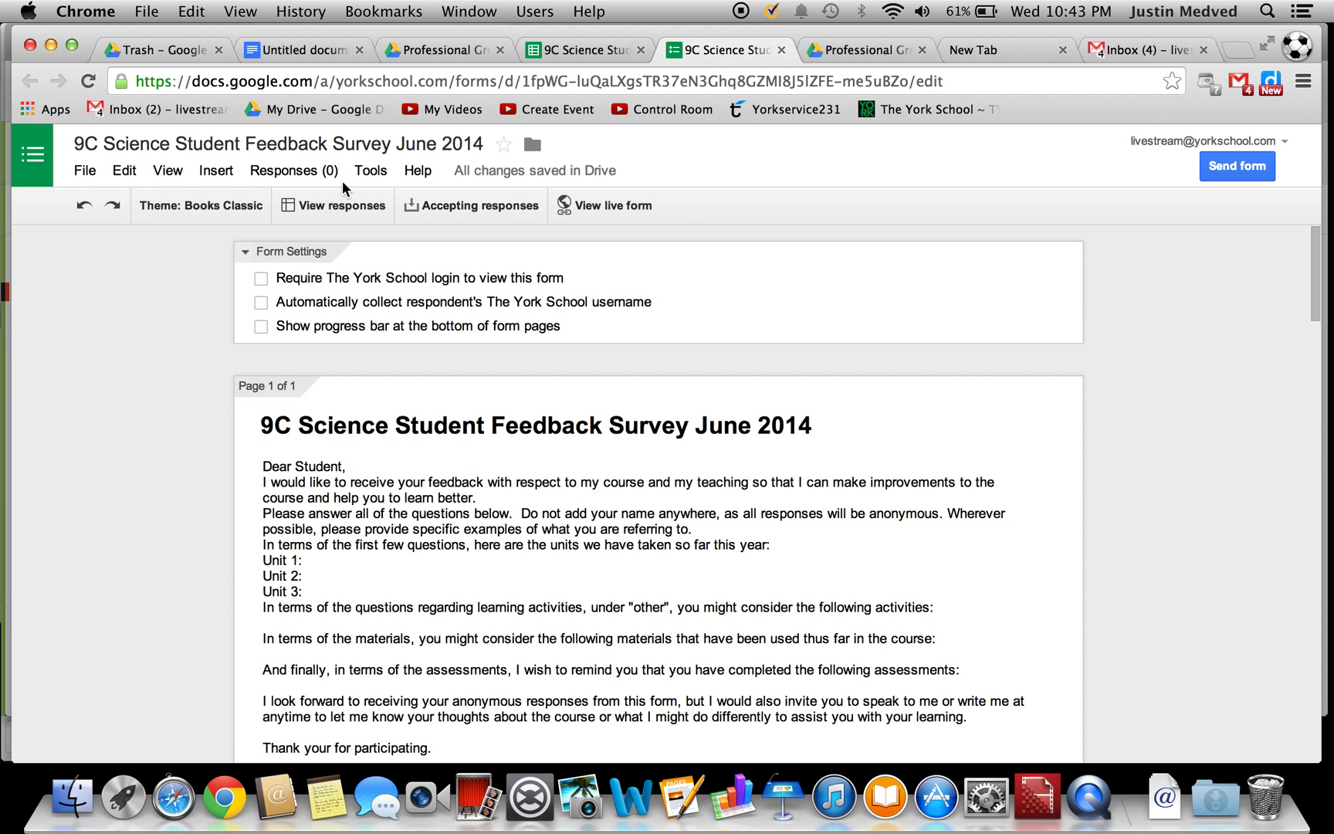
# Step: Open the live survey and select its full web address in the address bar
pyautogui.click(619, 205)
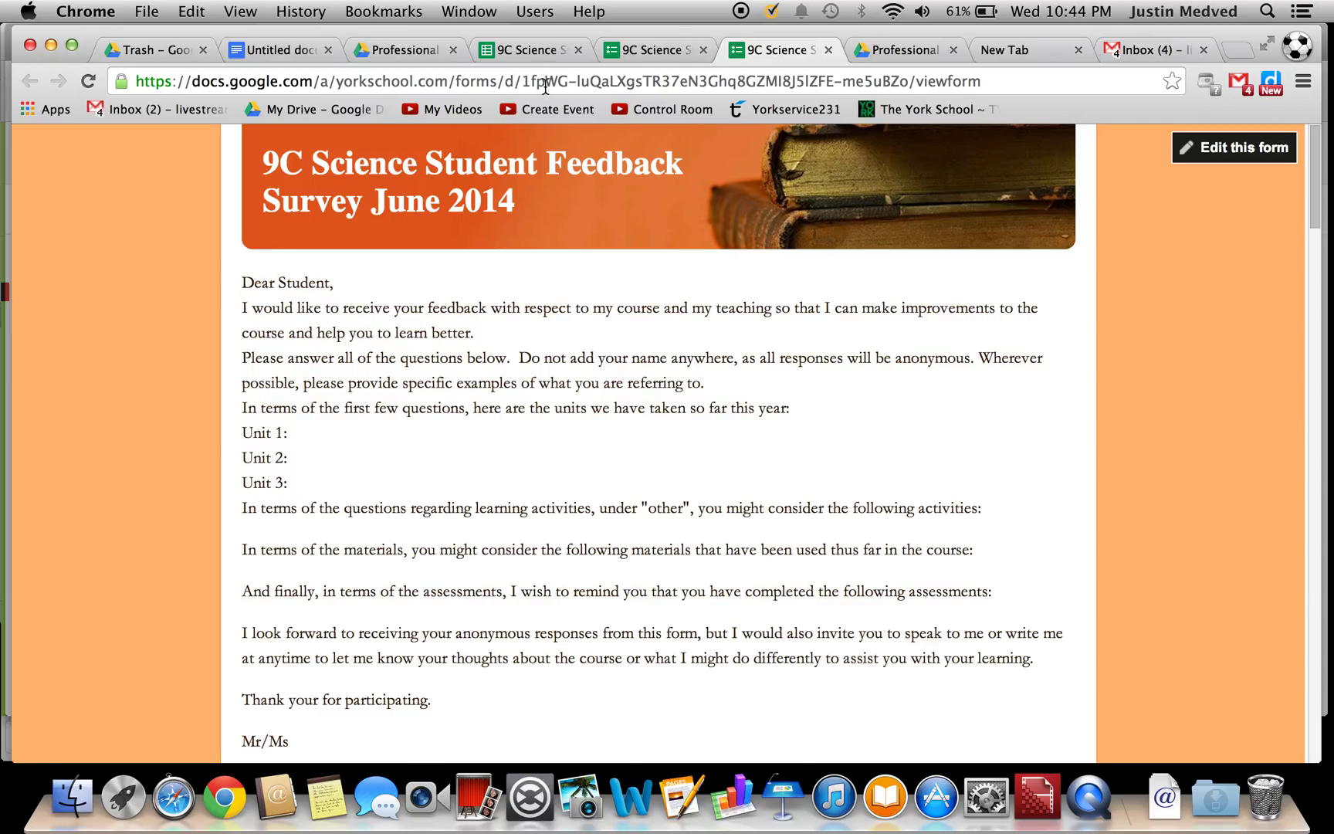
pyautogui.click(548, 83)
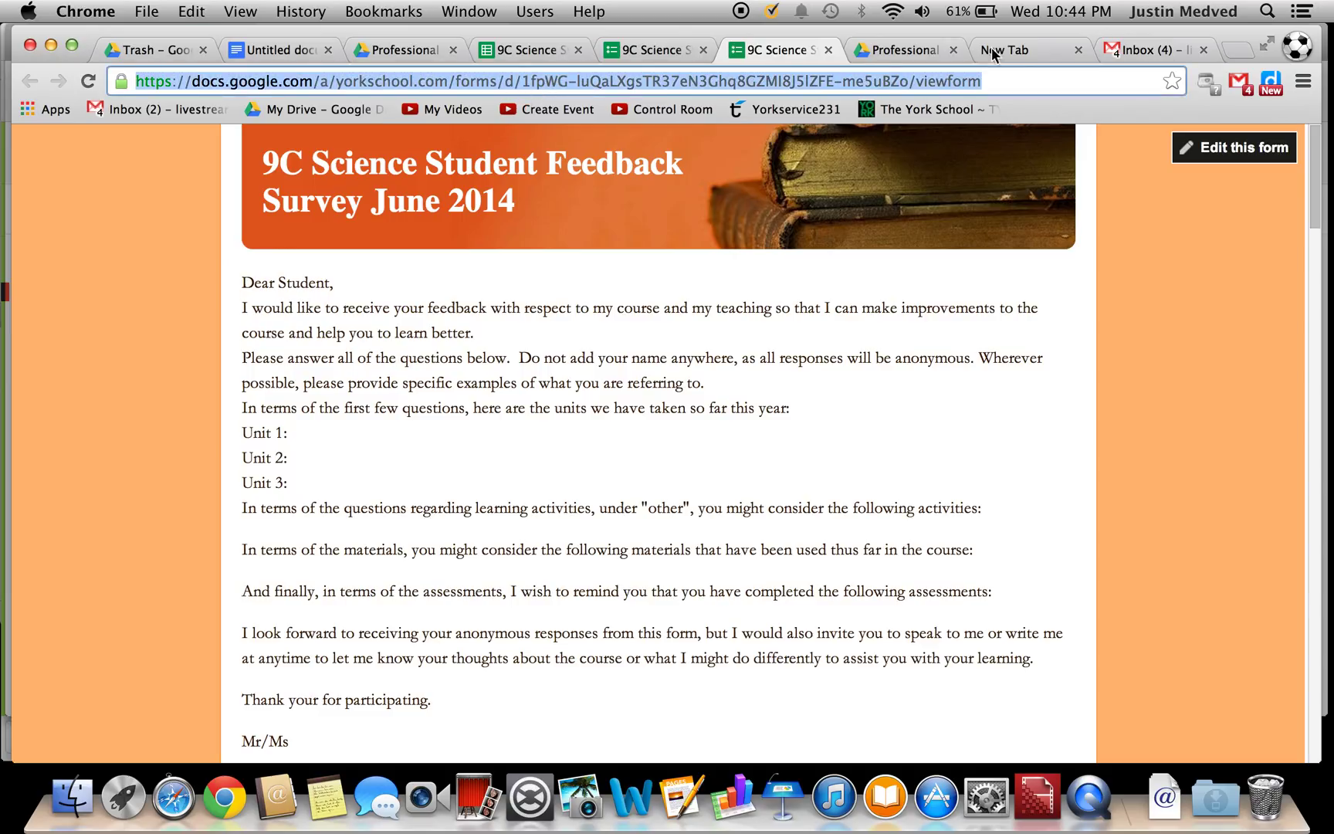
pyautogui.click(999, 79)
pyautogui.moveTo(998, 80); pyautogui.dragTo(145, 81)
# Step: In Drive, open the Student Feedback June 2014 folder under My Drive
pyautogui.click(909, 48)
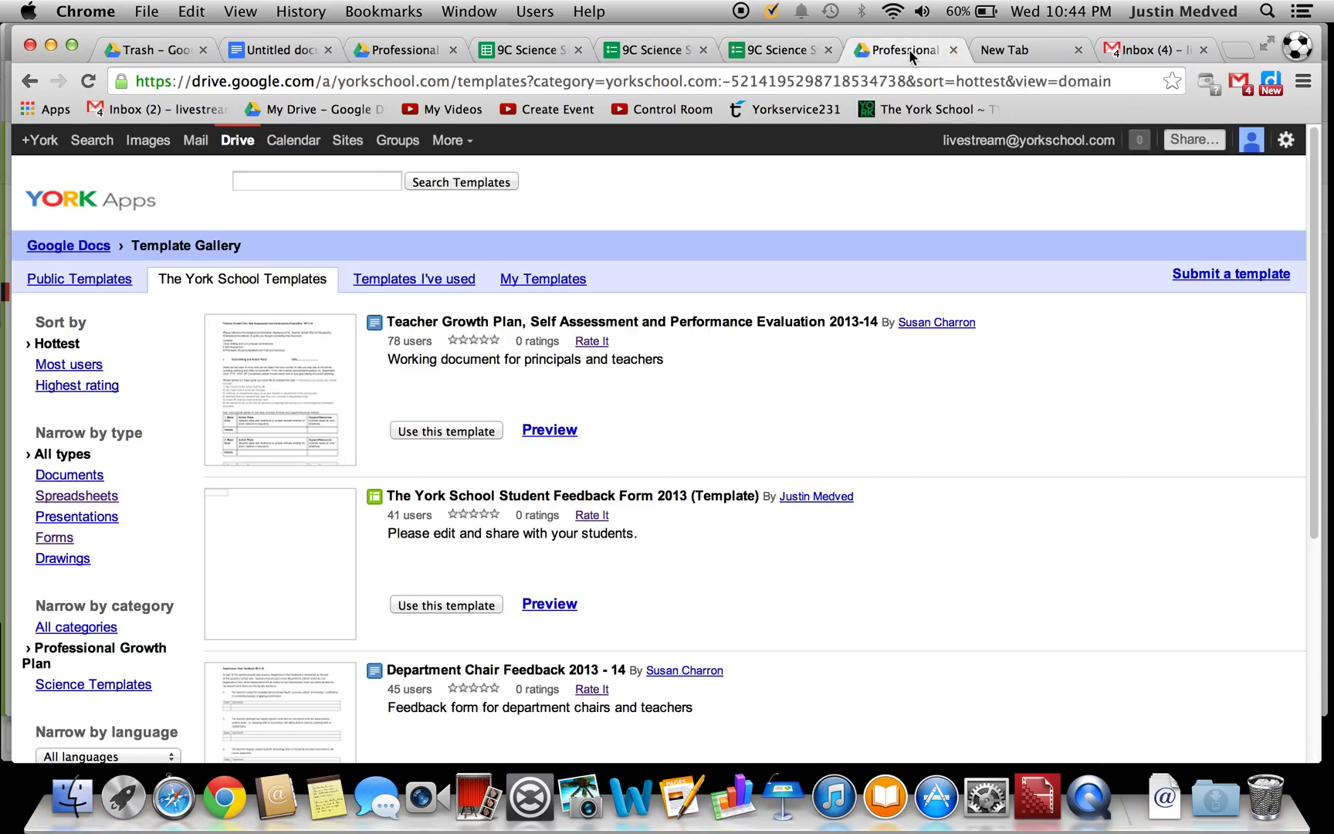
pyautogui.click(405, 50)
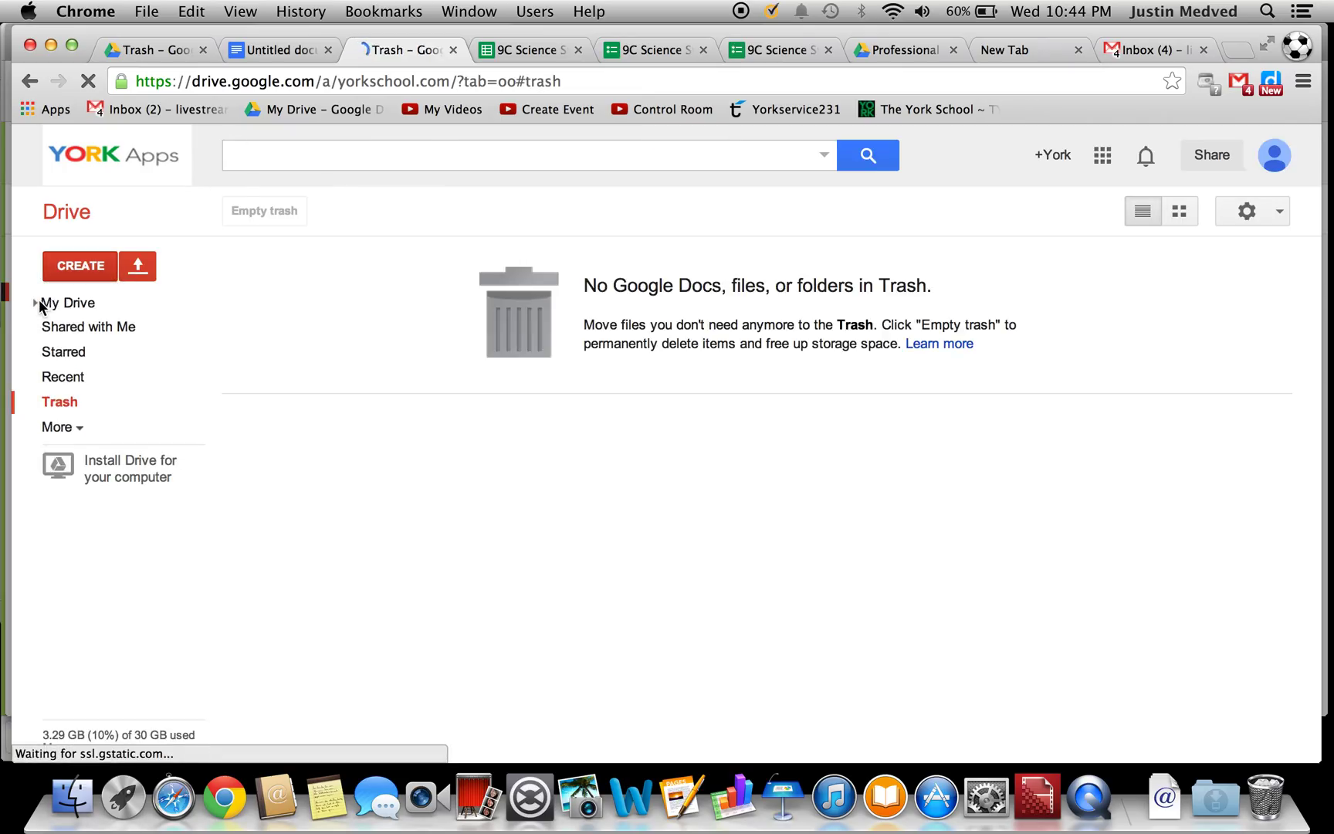
pyautogui.click(36, 303)
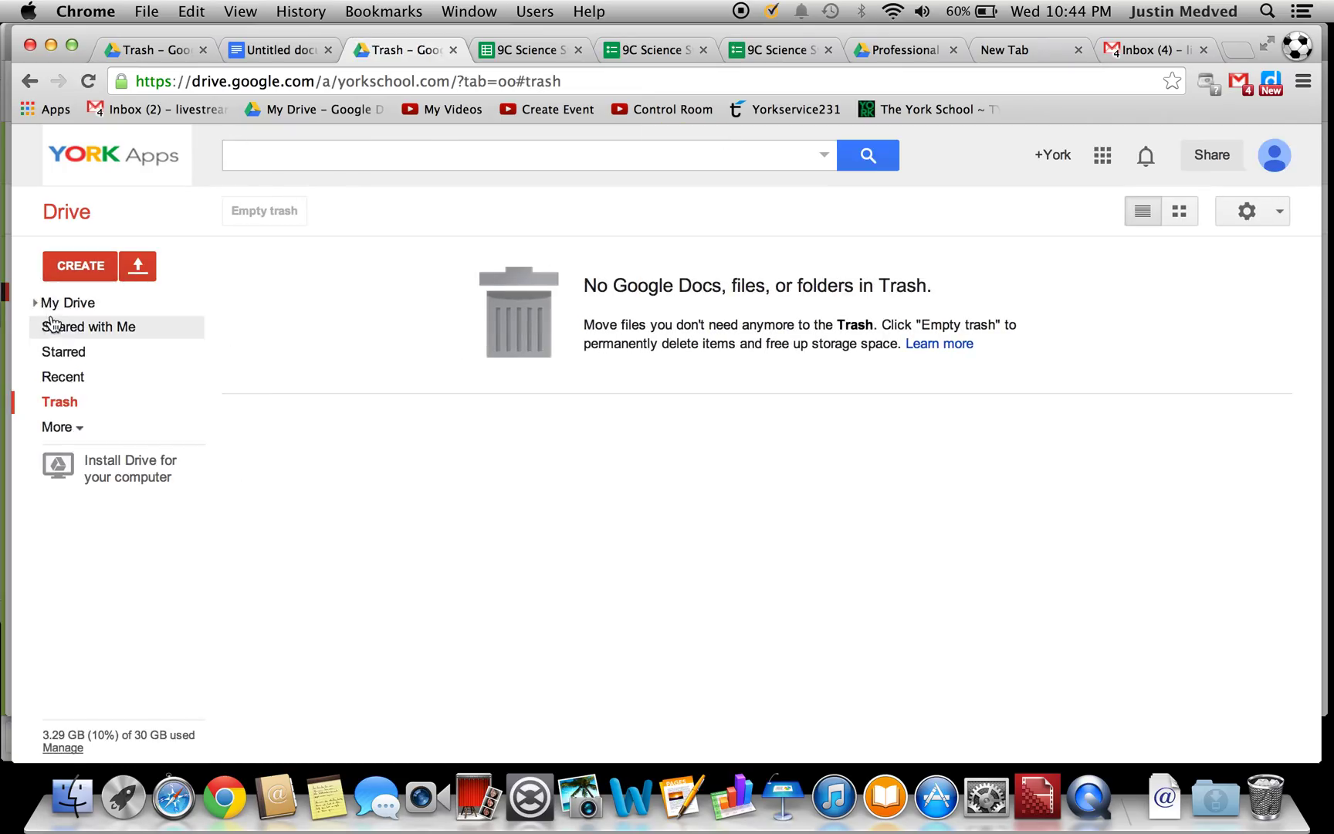
pyautogui.click(34, 305)
pyautogui.click(104, 355)
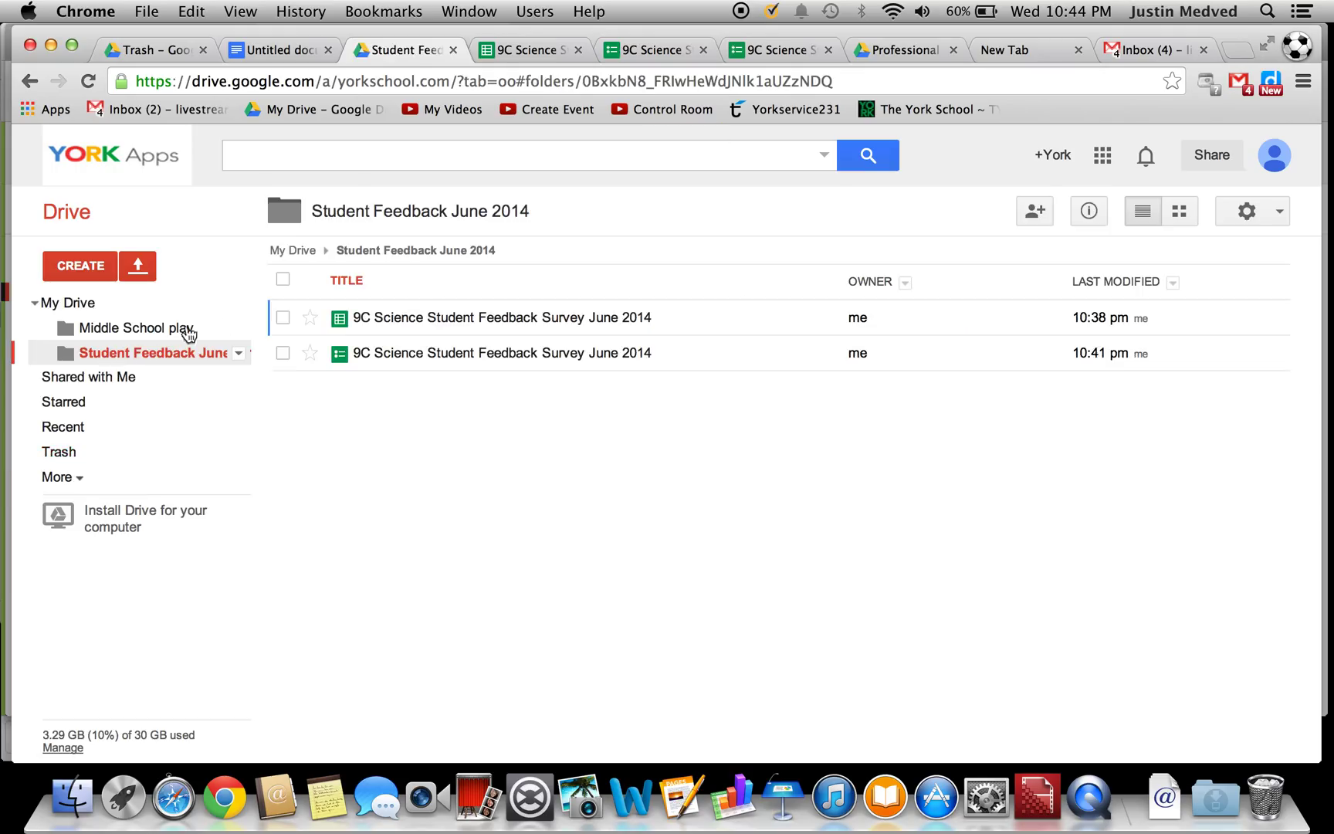